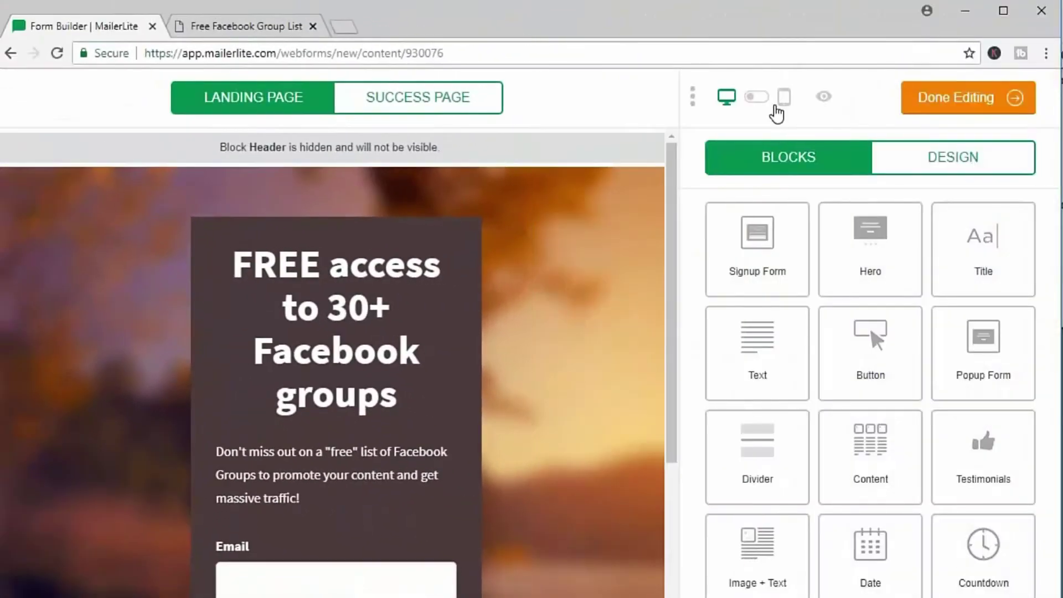
Step: Switch the editor to mobile preview and scroll through the page's phone view
click(785, 100)
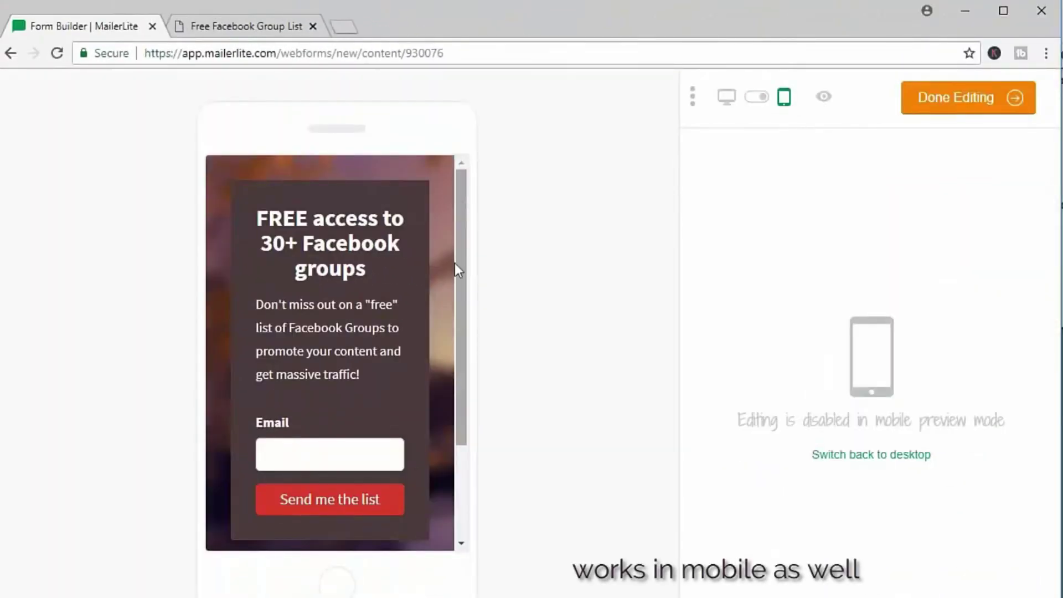
scroll(454, 264, down, 3)
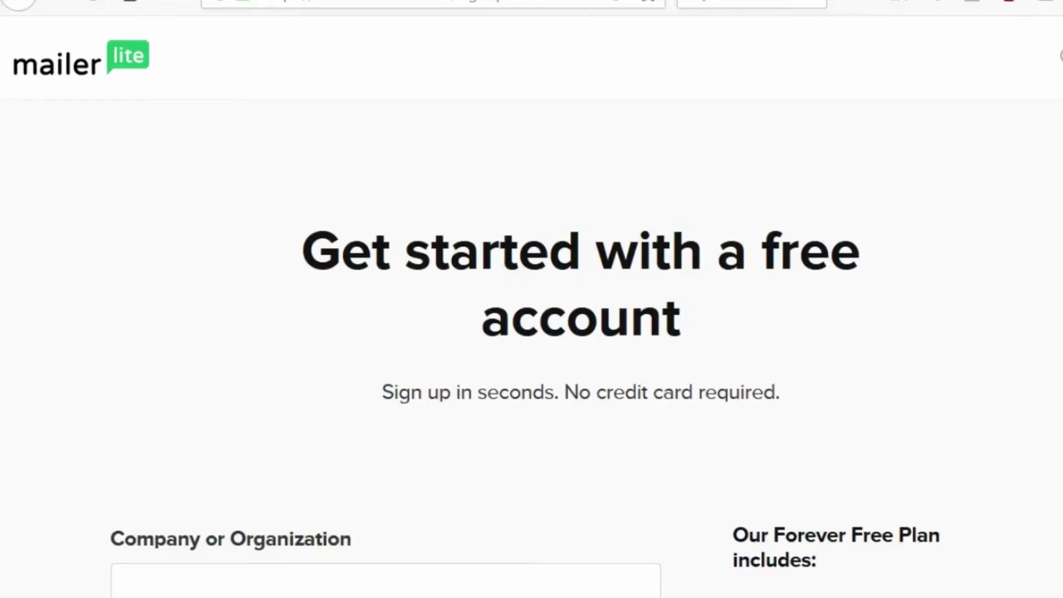
Step: Scroll the signup form, create the free account and continue to the Dashboard
scroll(548, 348, down, 5)
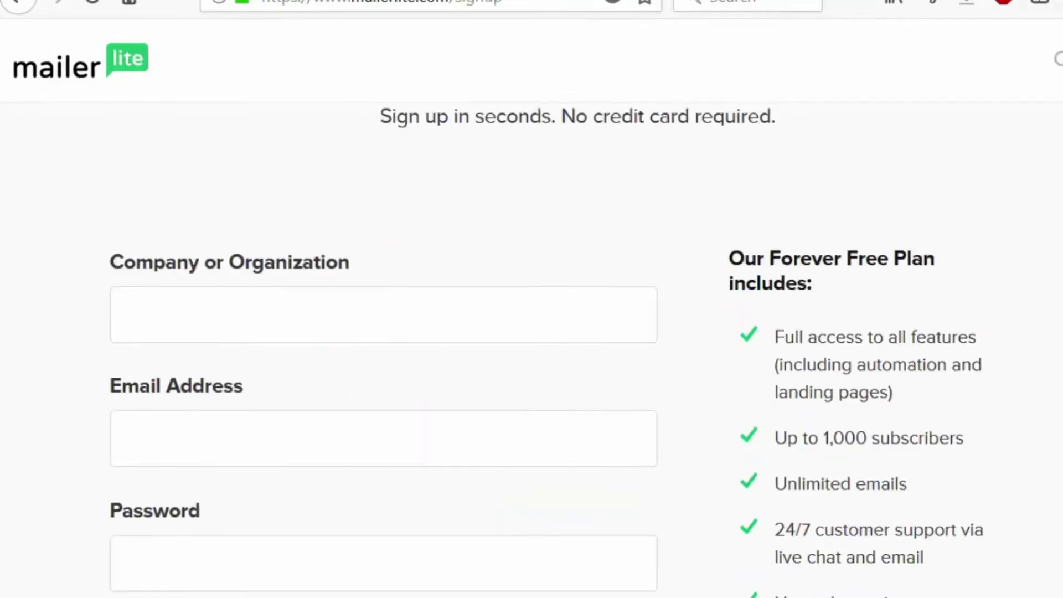
scroll(549, 348, down, 1)
scroll(545, 349, down, 5)
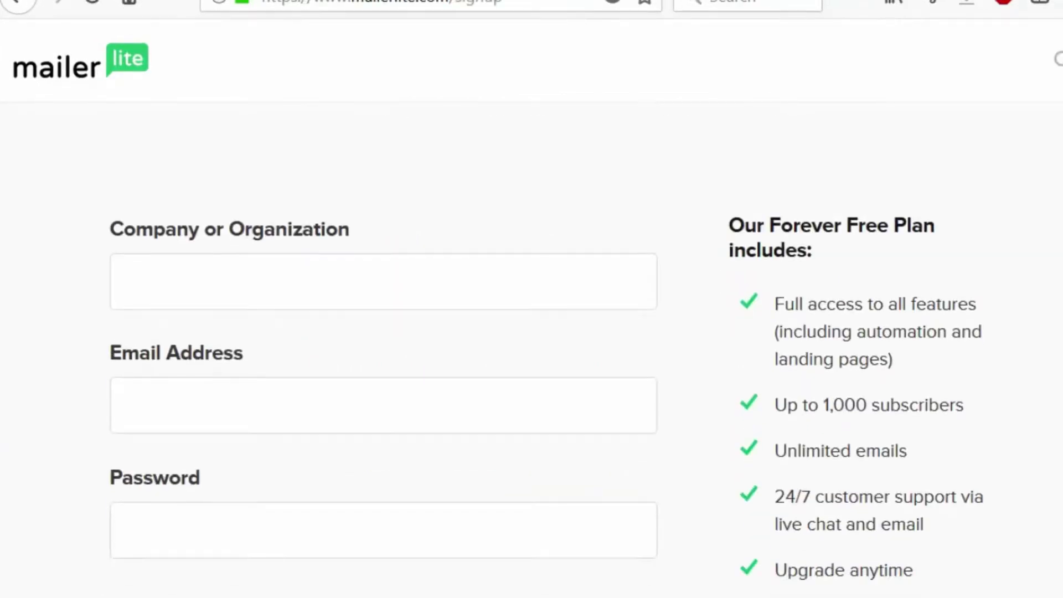
scroll(545, 348, up, 4)
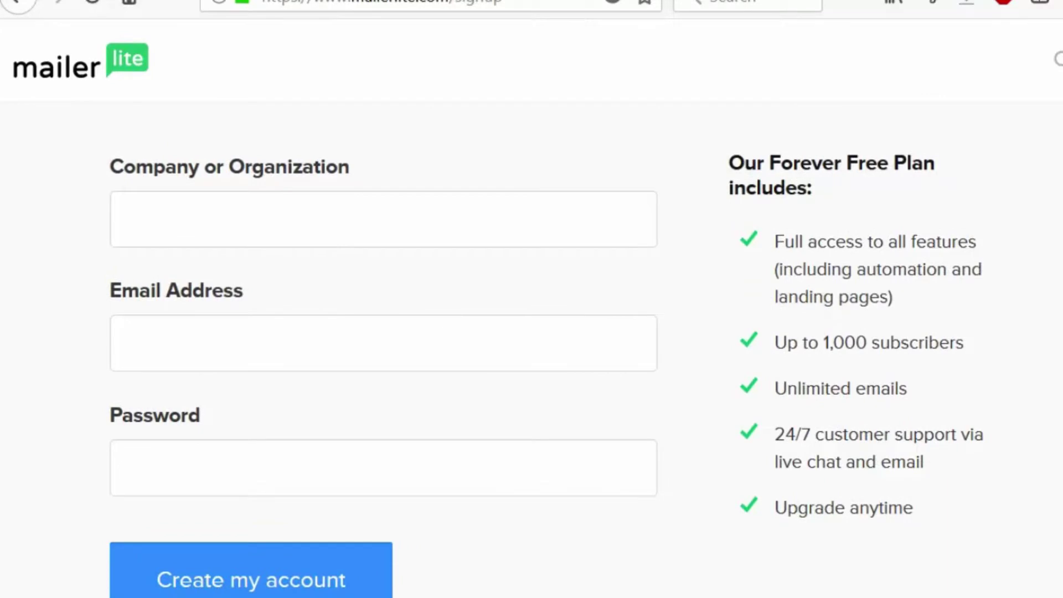
click(383, 219)
key(Return)
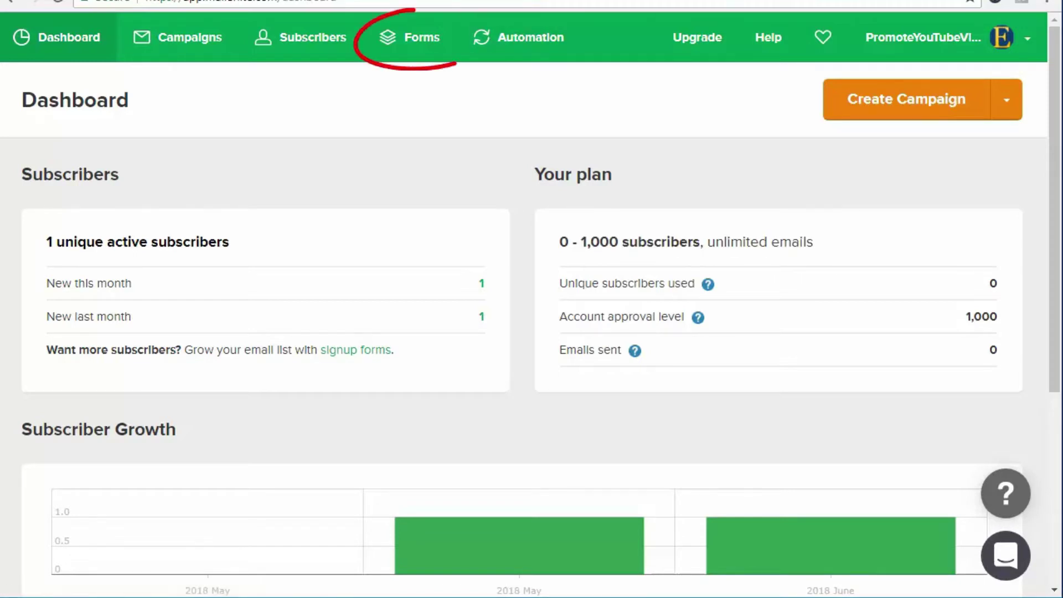
Step: Open Forms to list the landing pages ebookFB, test1 and FacebookGroupList
click(410, 37)
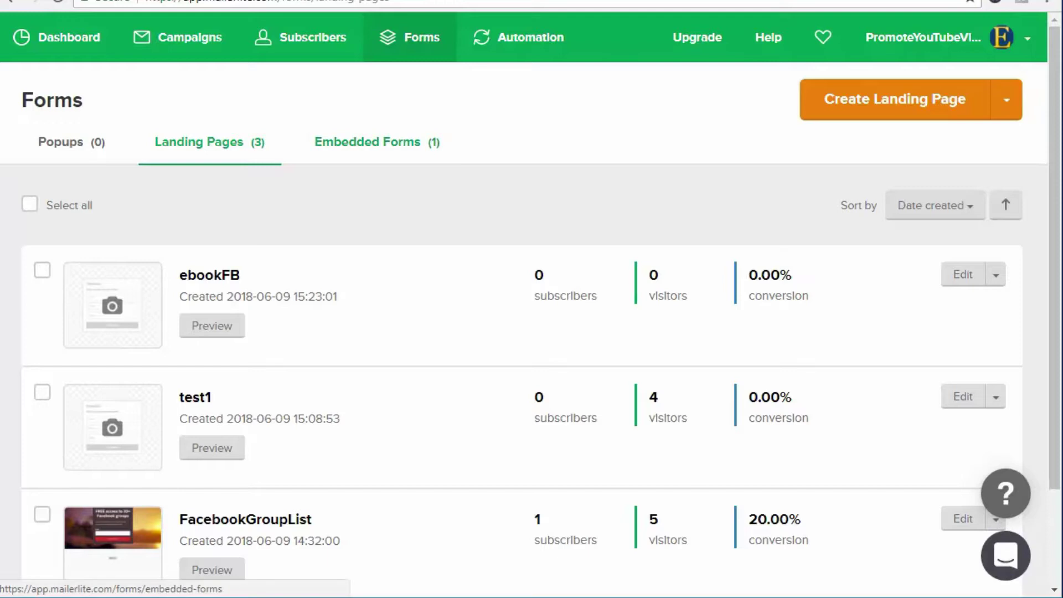
Step: Create a landing page named fbgroup and save it to the FacebookTraffic subscriber group
click(895, 99)
text(fbgroup)
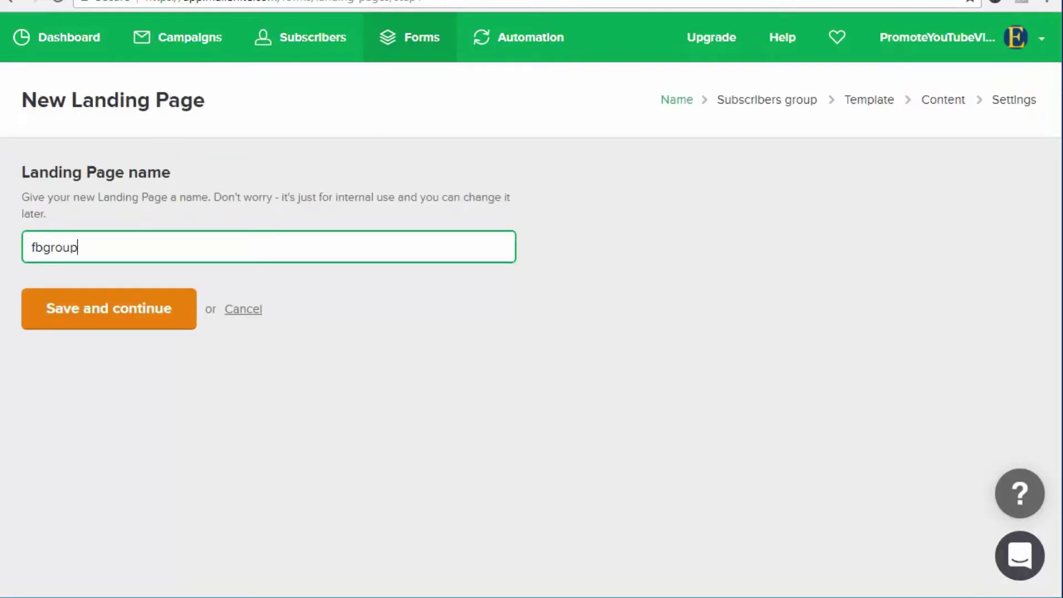
key(Return)
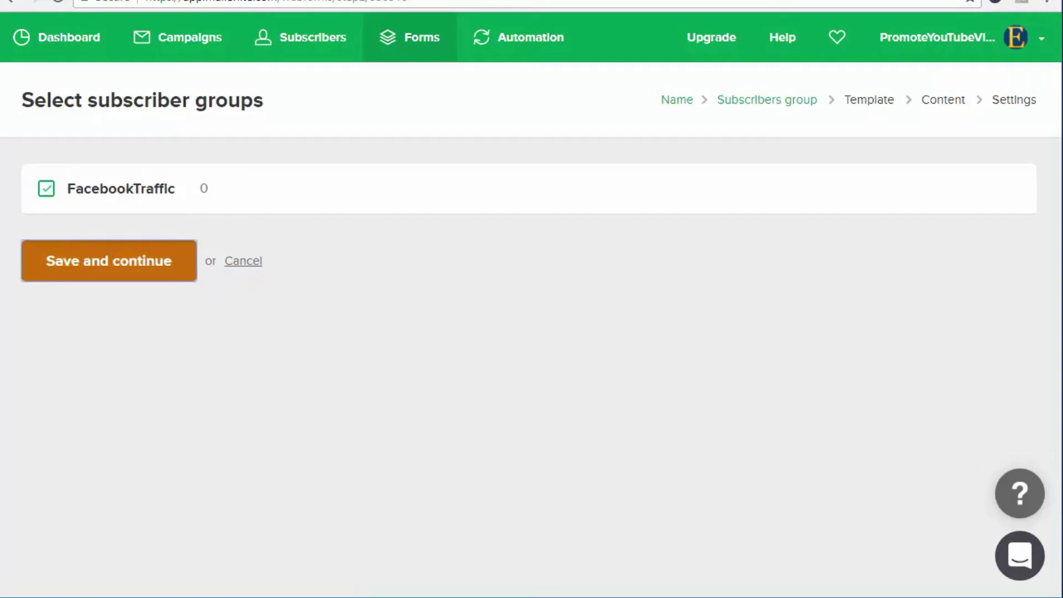
click(108, 260)
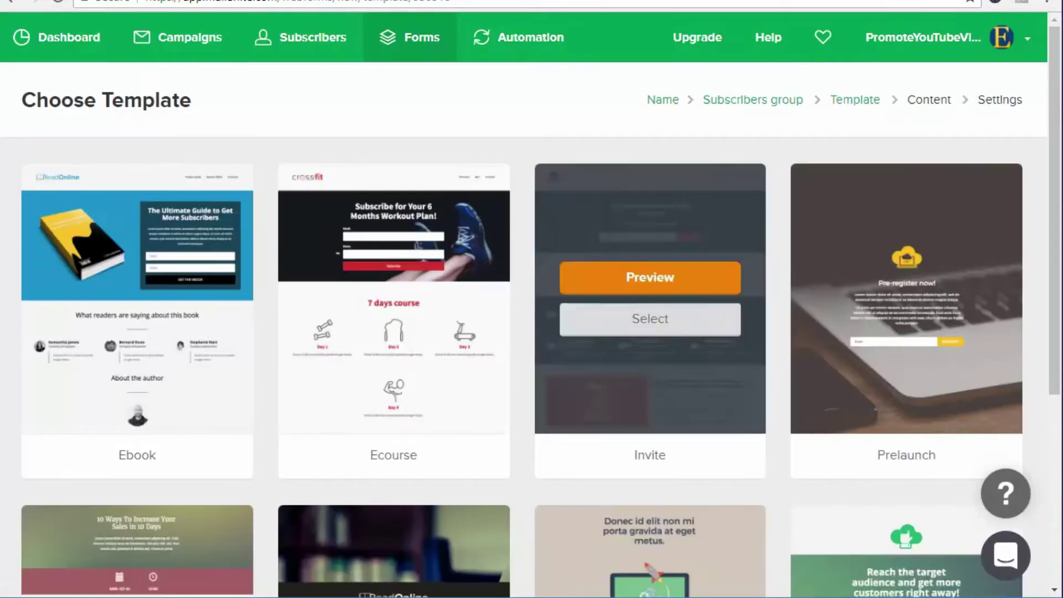
Step: Choose the Ecourse template from the gallery for the fbgroup landing page
scroll(529, 305, down, 1)
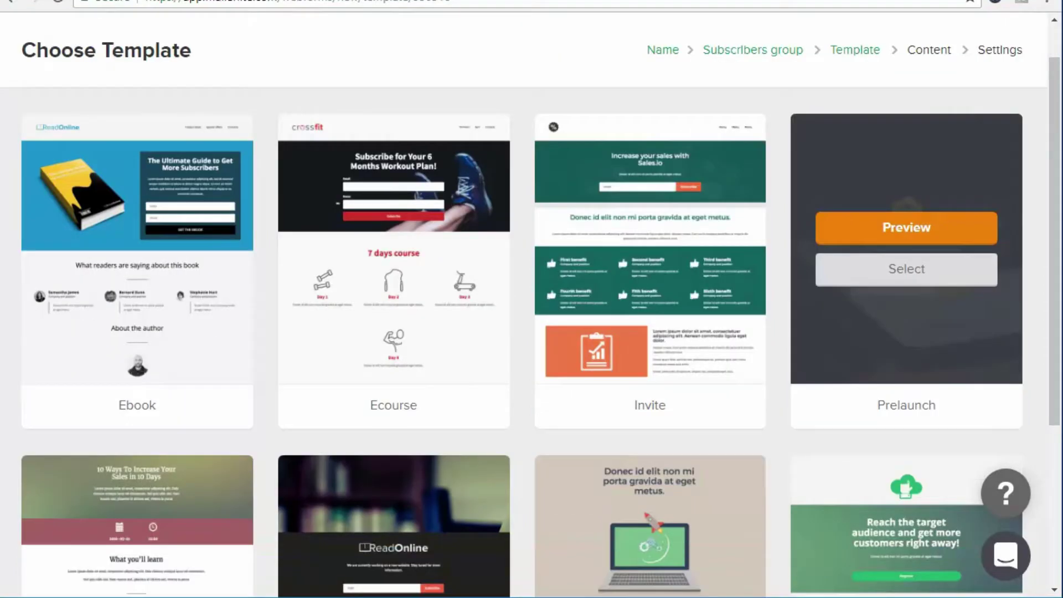
scroll(530, 304, down, 3)
scroll(530, 305, up, 3)
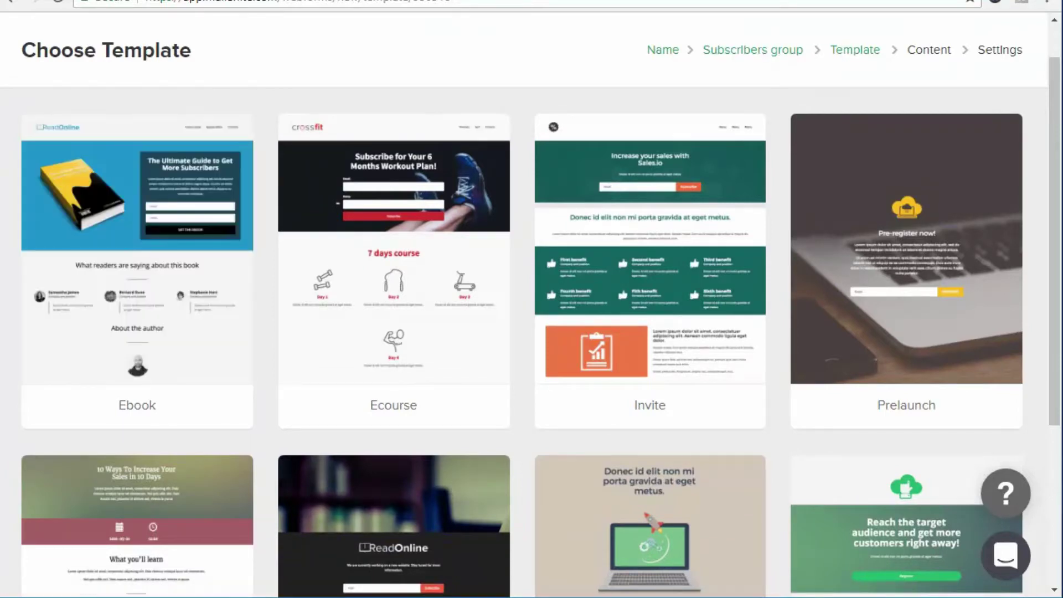
scroll(394, 415, down, 3)
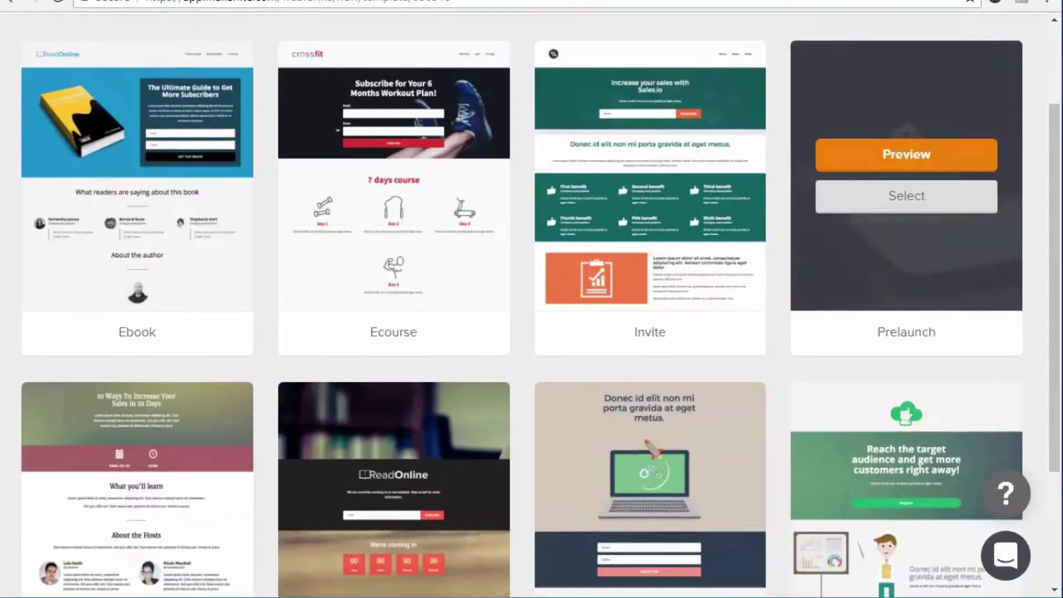
scroll(531, 299, down, 2)
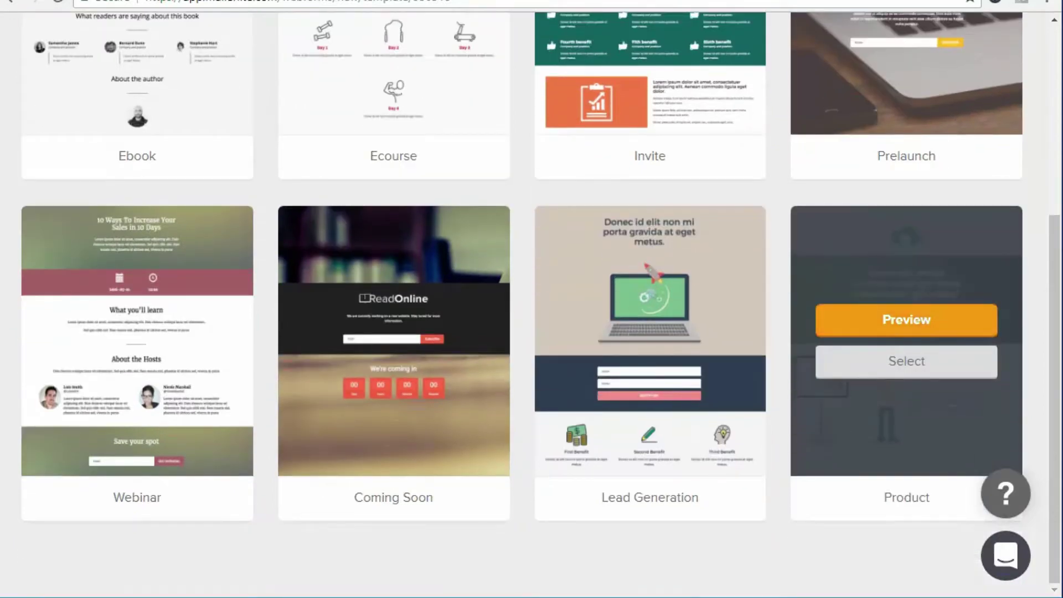
scroll(907, 319, up, 3)
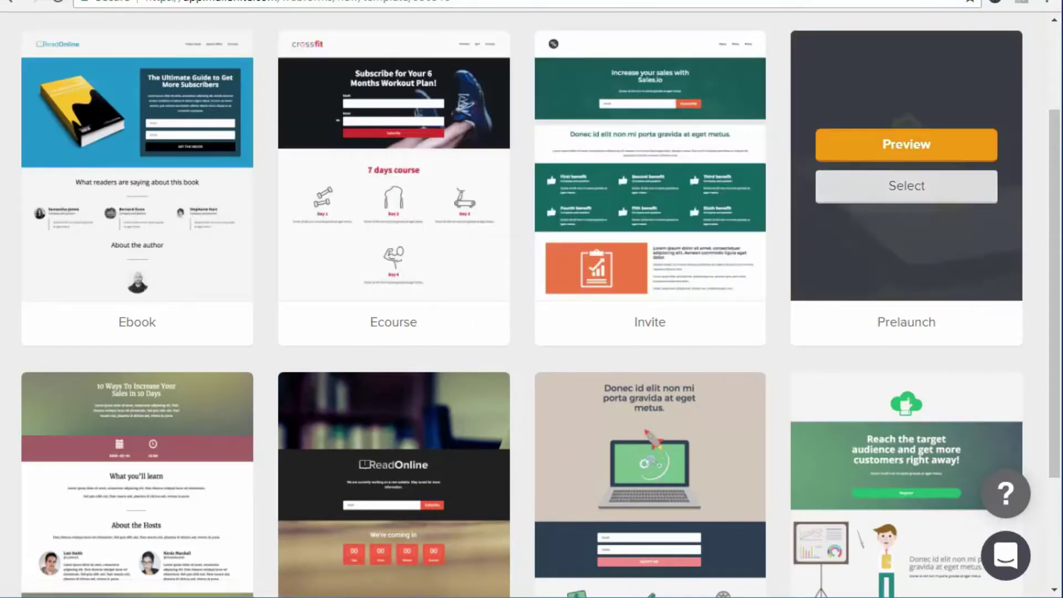
scroll(907, 249, up, 2)
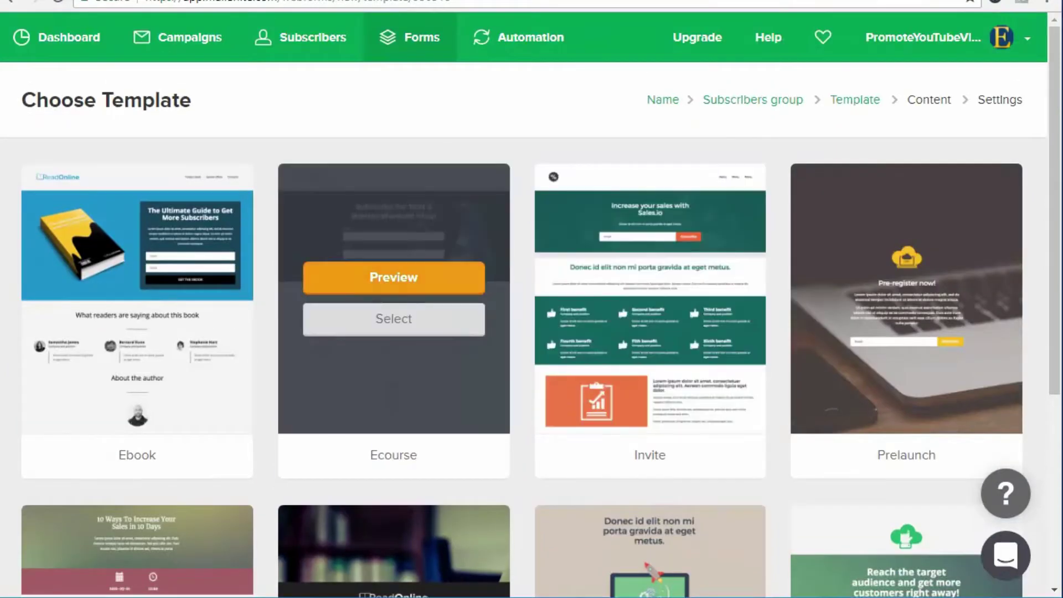
mouse_move(394, 282)
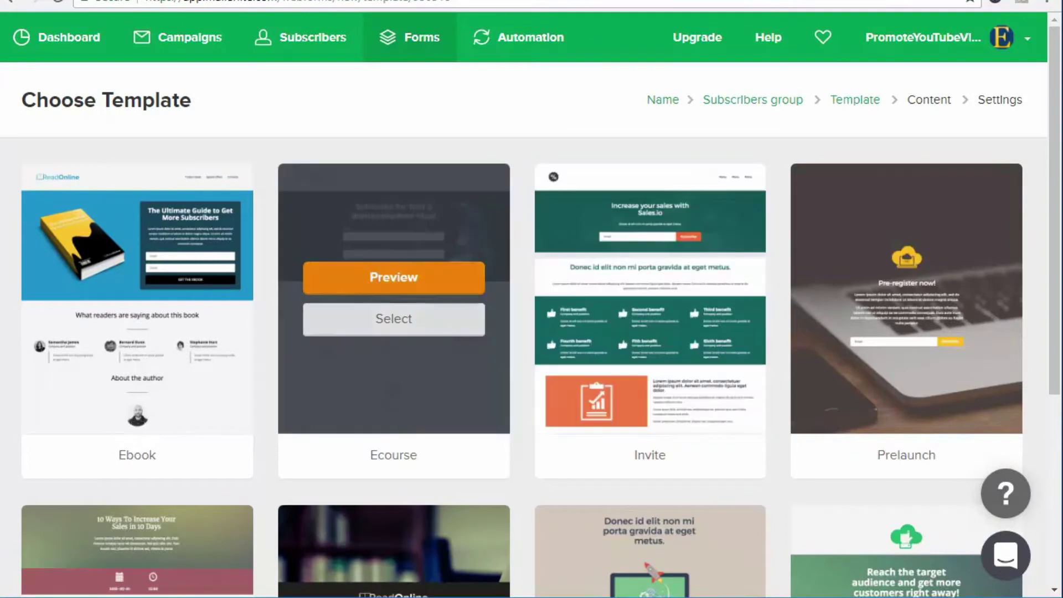
click(394, 319)
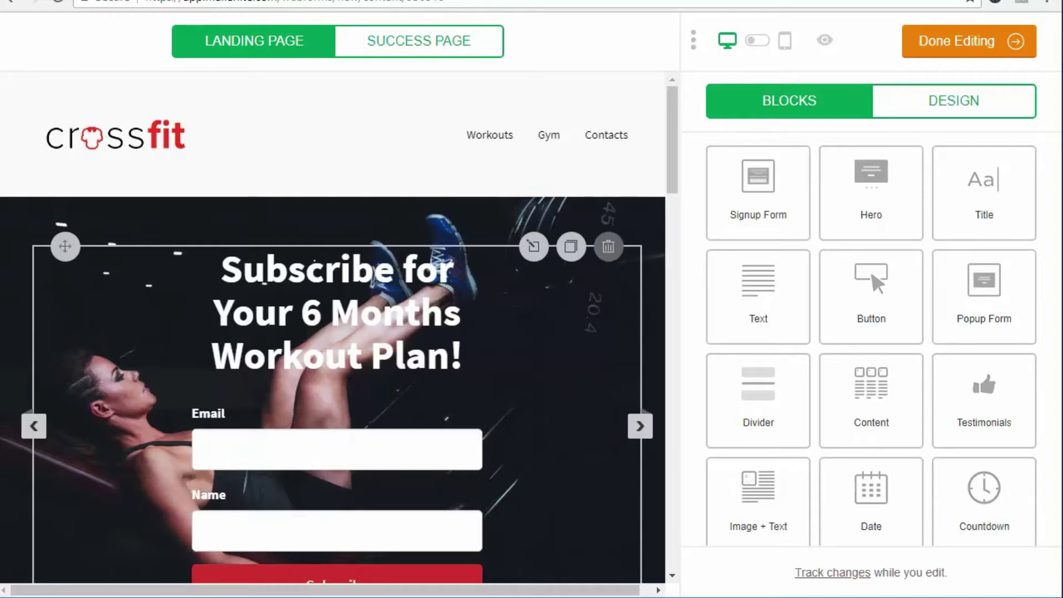
Step: Delete the 7 days course heading and the Day 1–3, Day 4 and Day 5–7 blocks
scroll(570, 260, down, 9)
scroll(336, 260, down, 15)
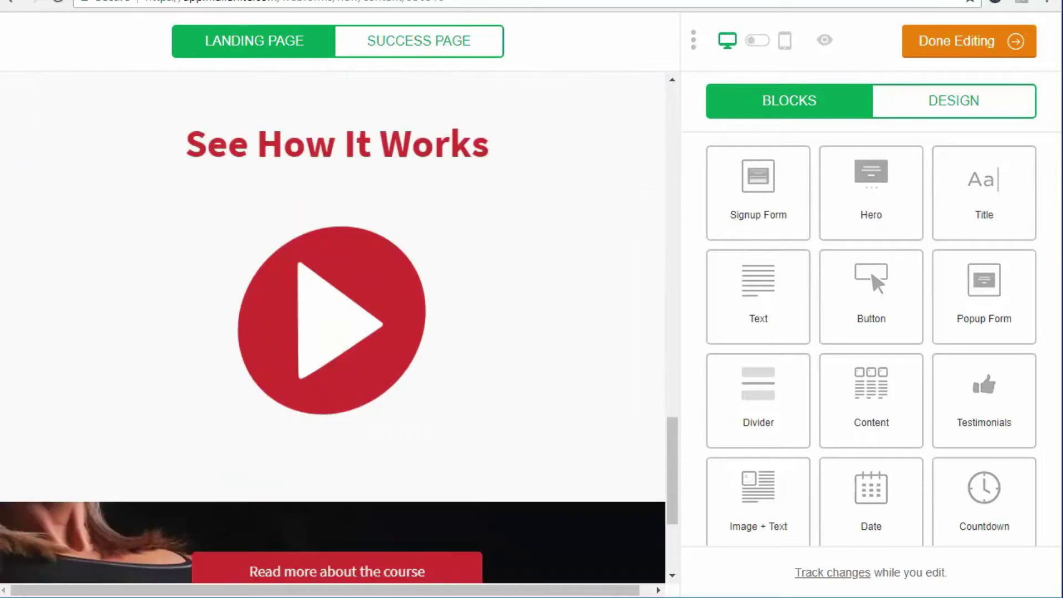
scroll(337, 332, down, 4)
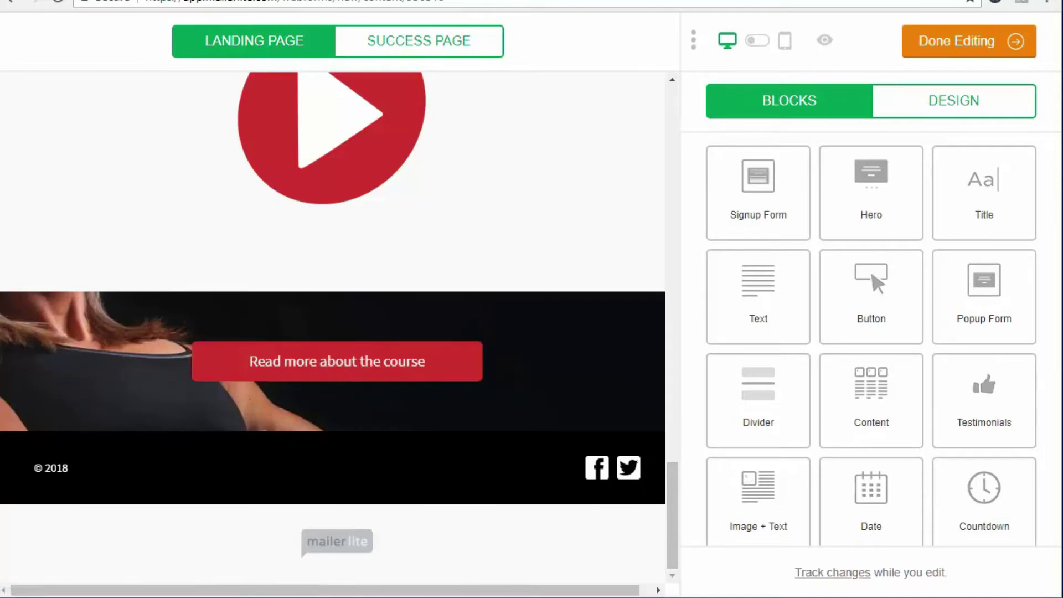
scroll(337, 377, up, 20)
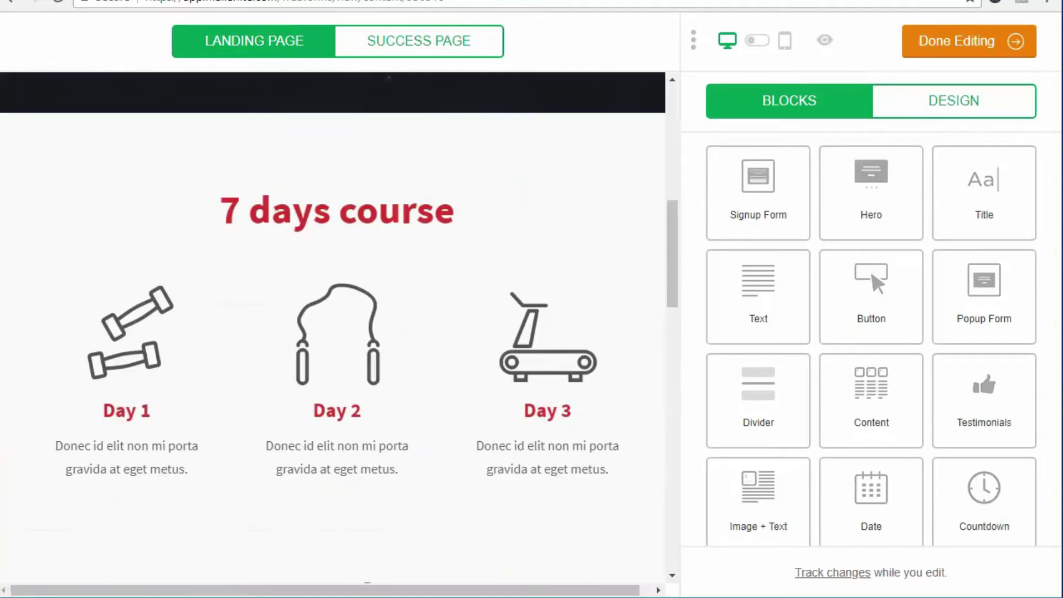
scroll(337, 299, up, 4)
scroll(336, 299, down, 3)
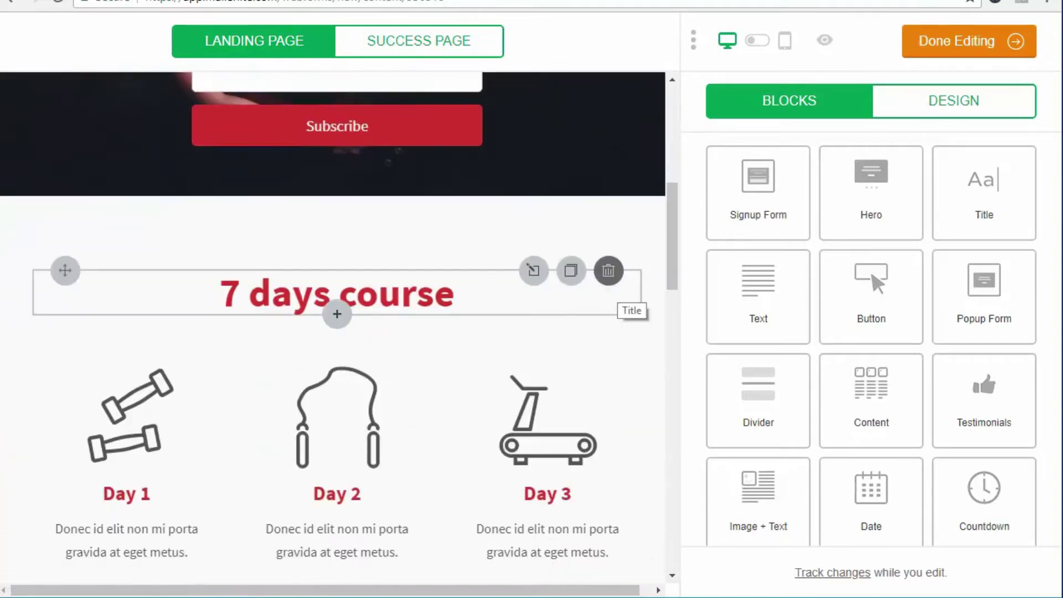
click(609, 270)
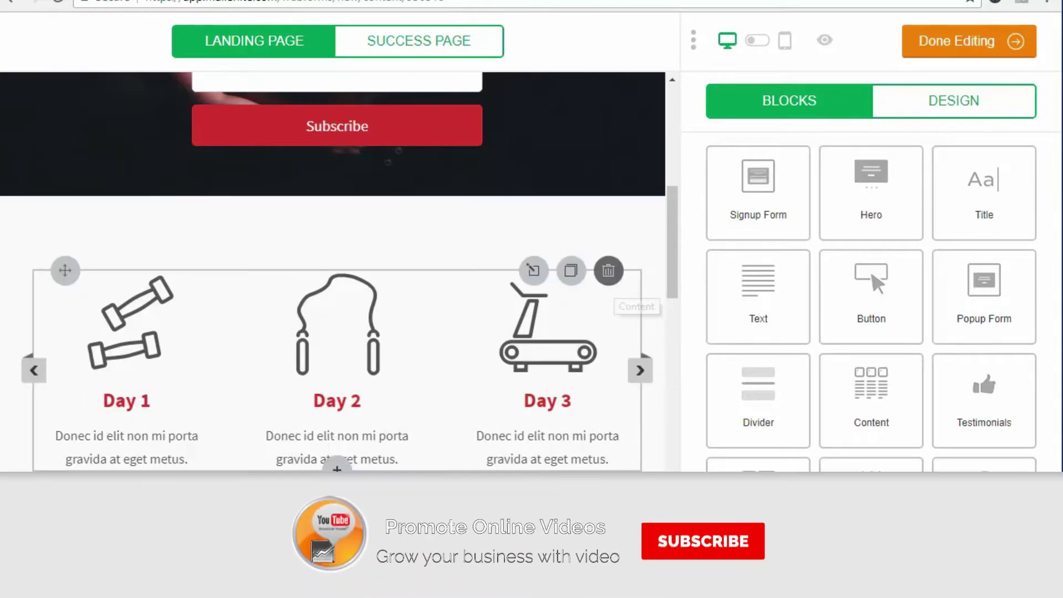
click(608, 270)
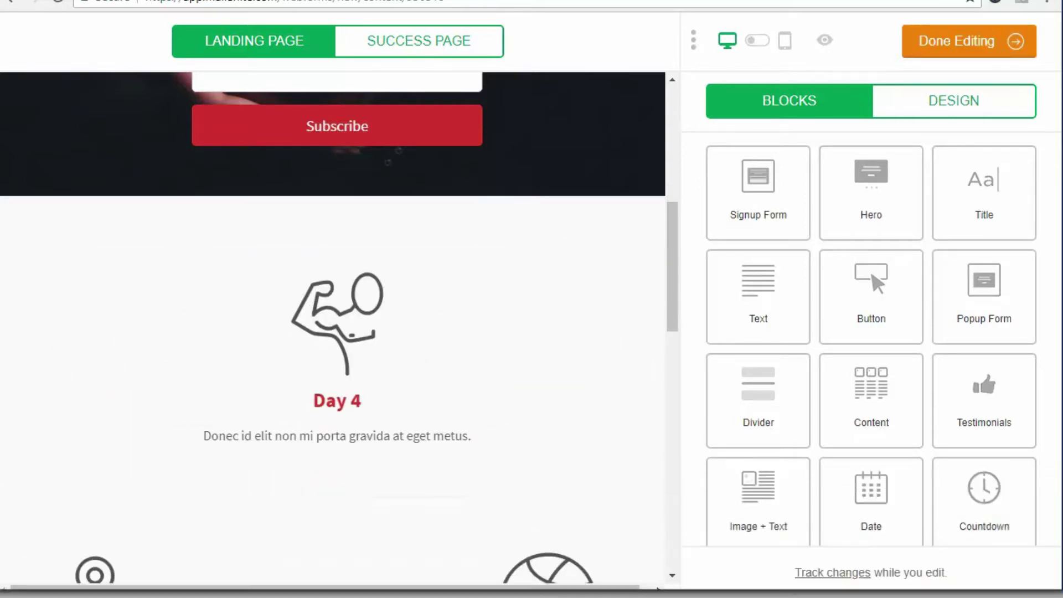
click(609, 271)
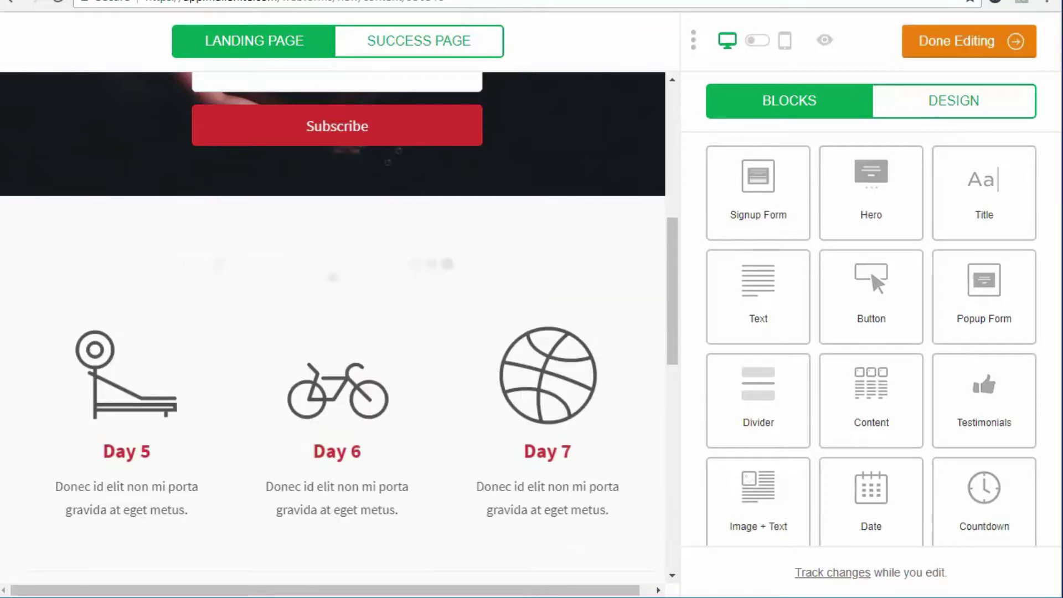
click(609, 270)
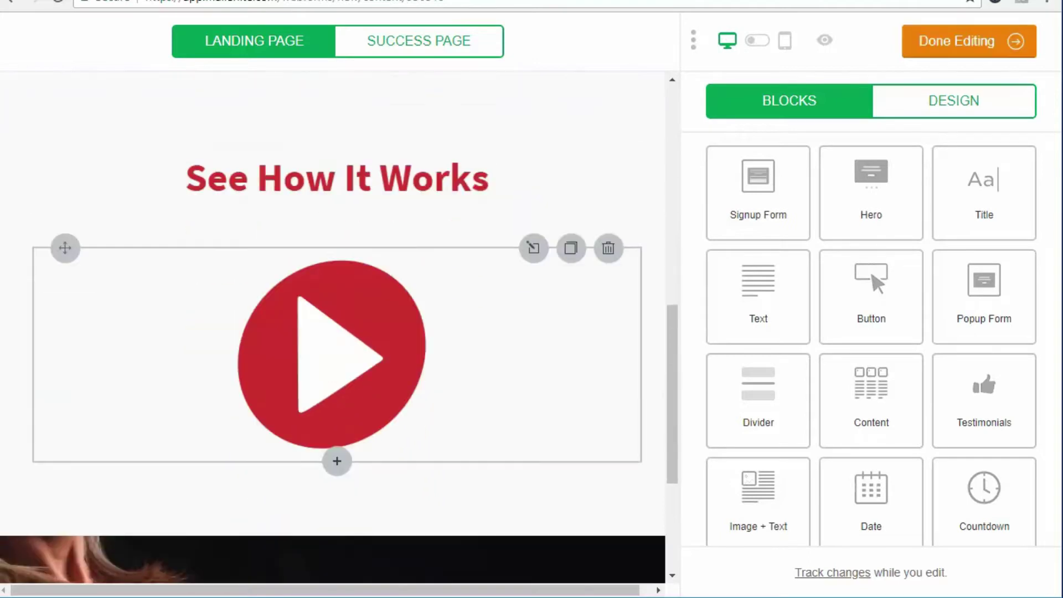
Step: Delete the divider, See How It Works title, video and Read more about the course blocks
scroll(608, 263, up, 2)
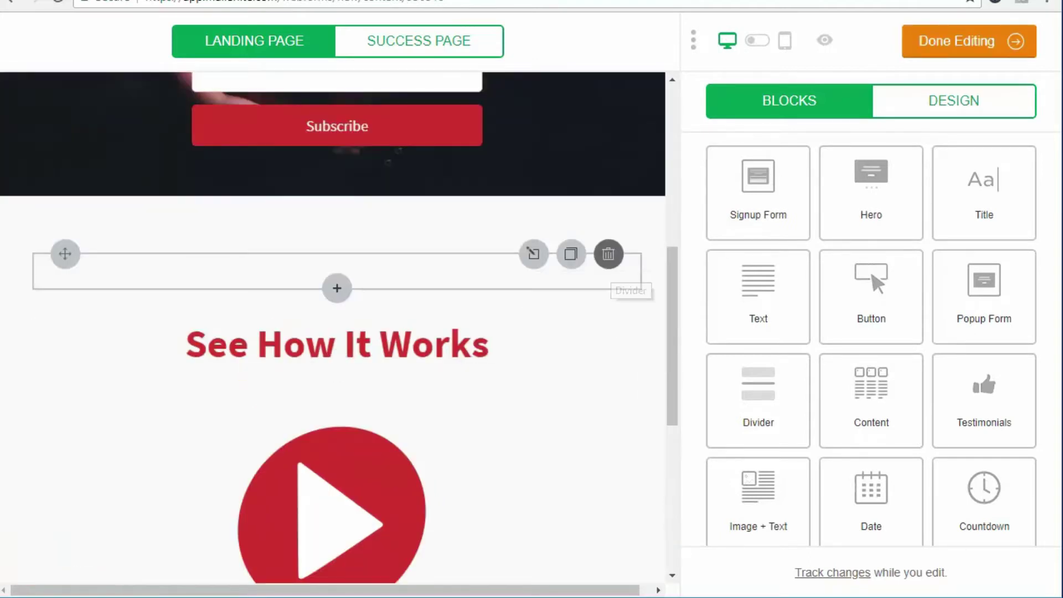
click(608, 253)
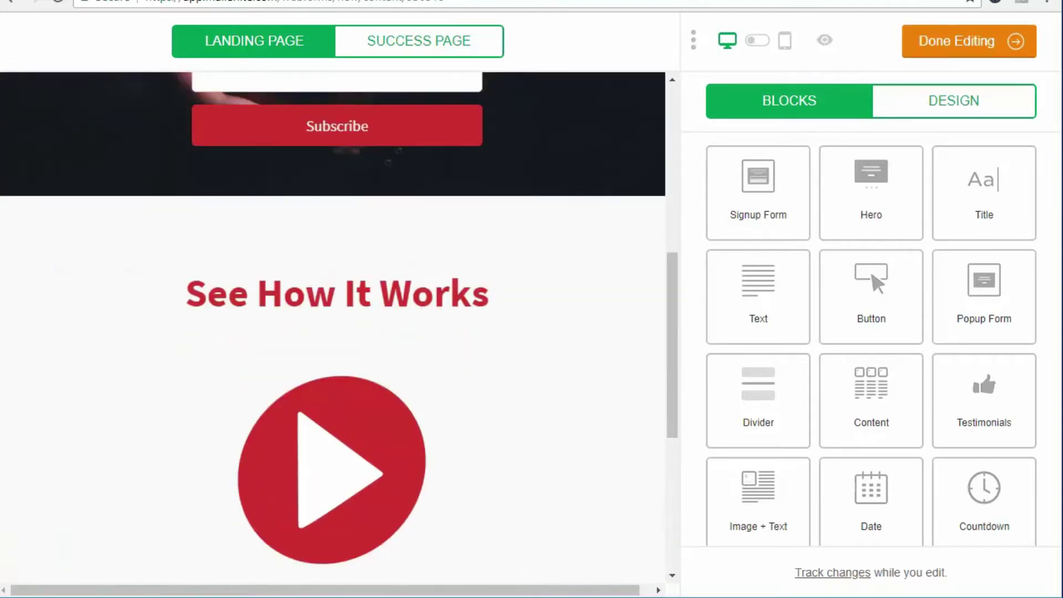
click(610, 268)
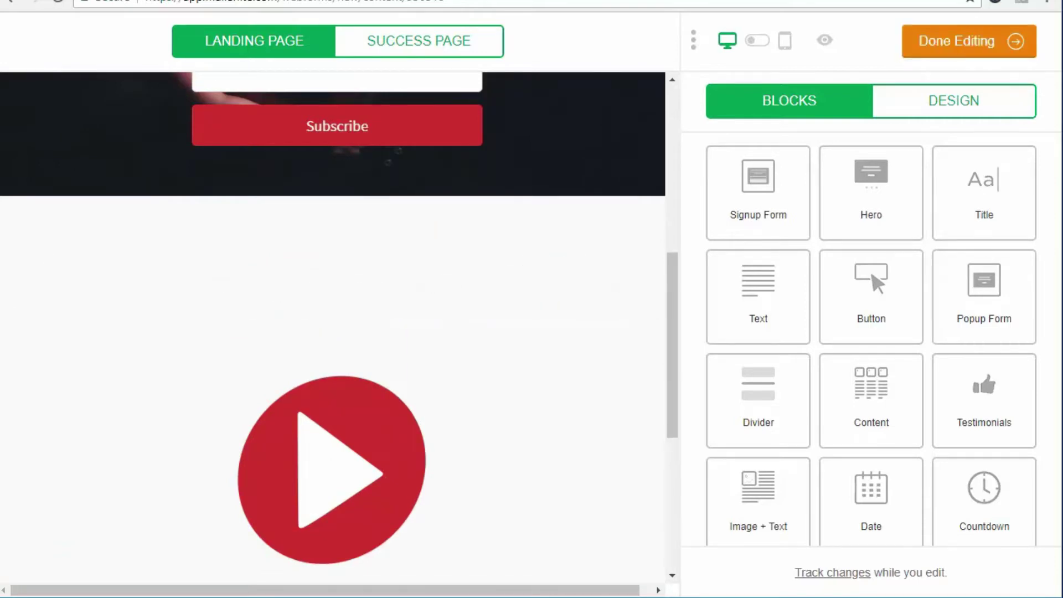
click(596, 275)
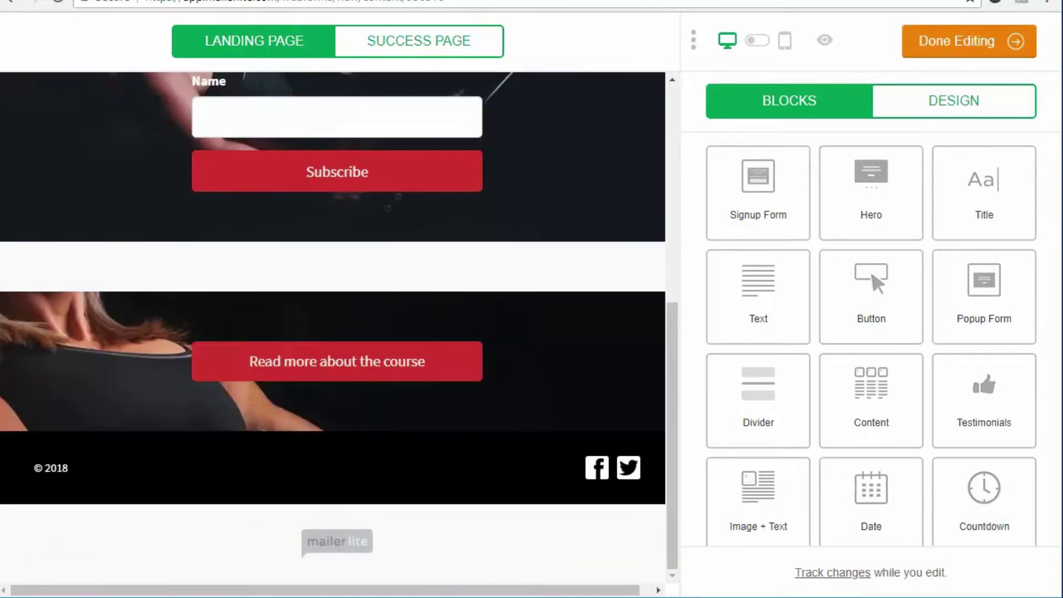
mouse_move(609, 342)
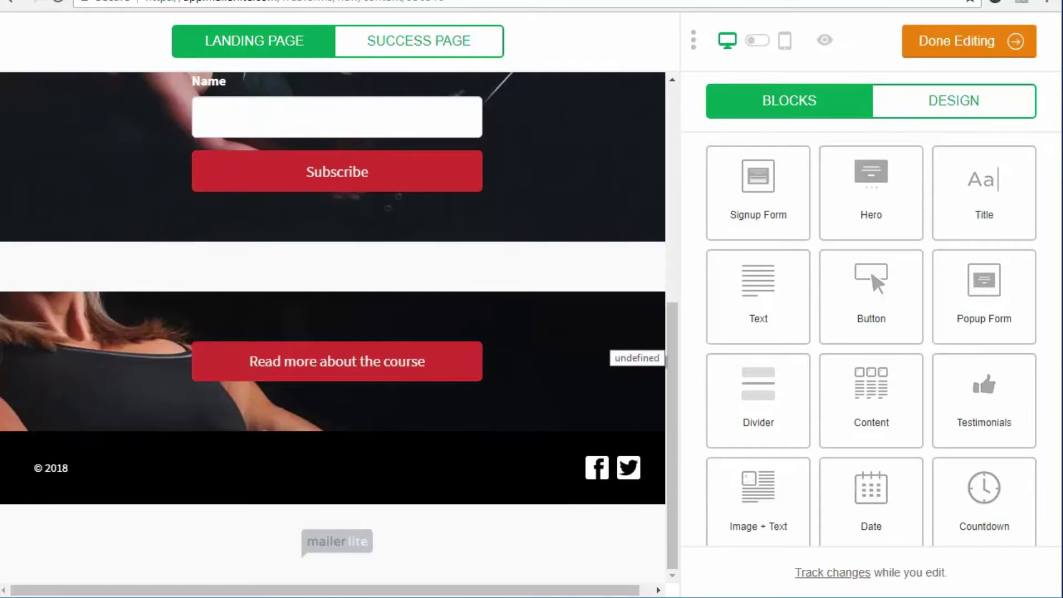
click(609, 341)
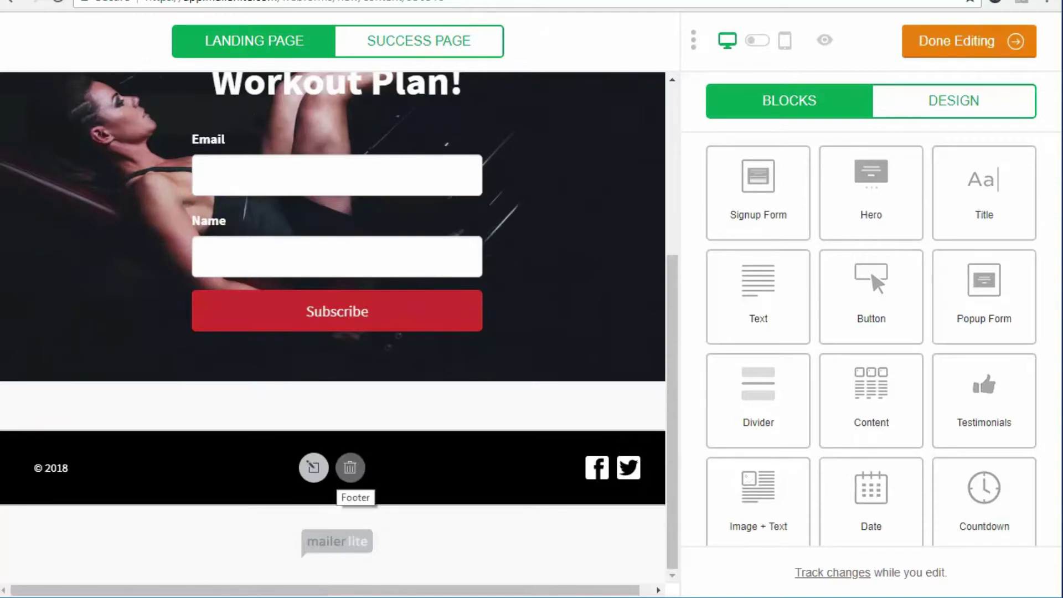
Step: Remove the Facebook and Twitter rows in the footer's settings panel
click(630, 471)
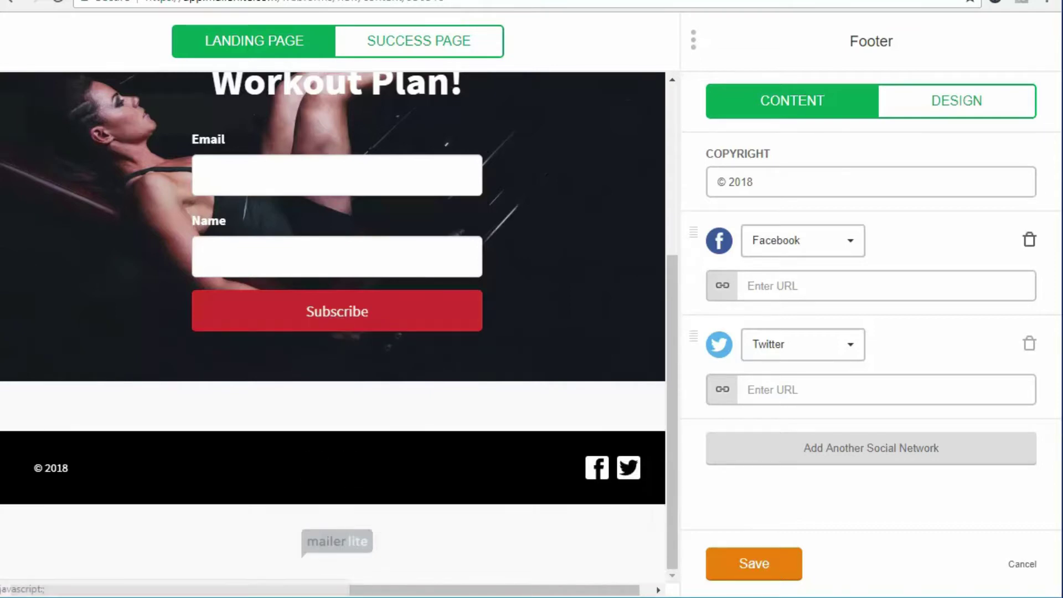
click(1030, 239)
click(1029, 239)
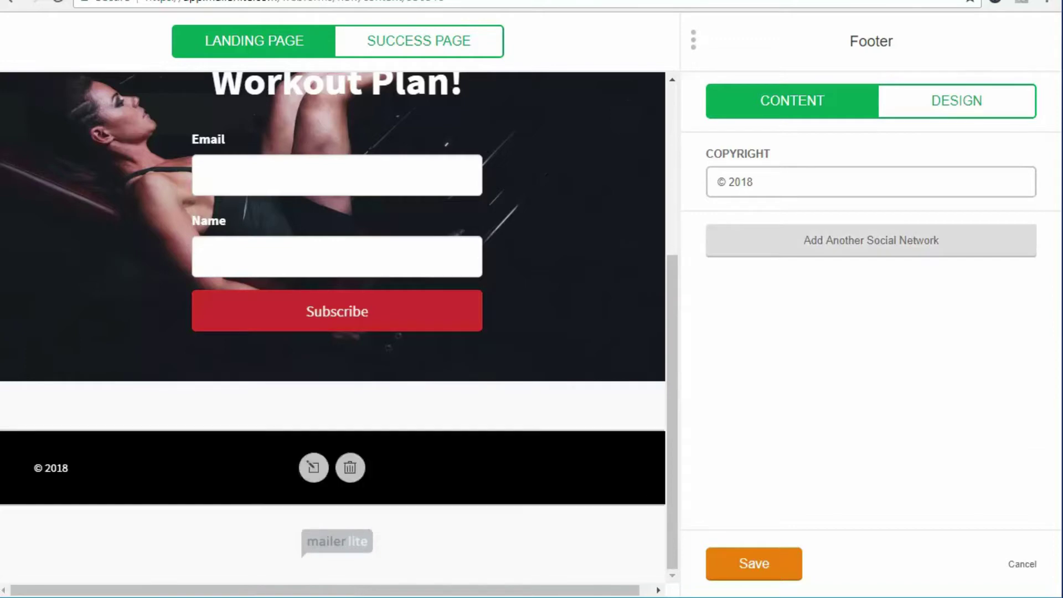
scroll(332, 288, up, 2)
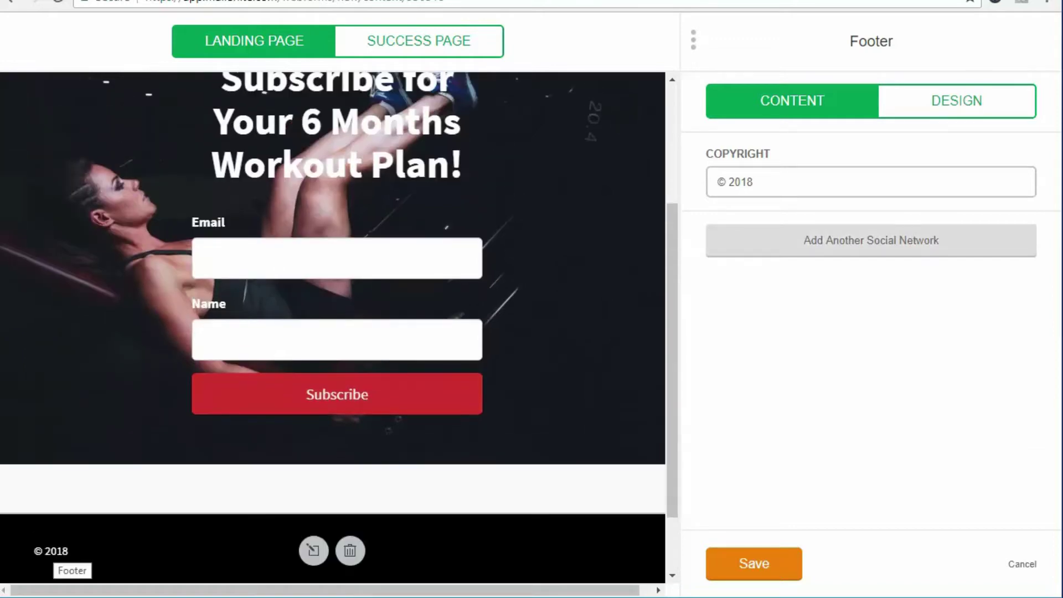
scroll(420, 501, up, 3)
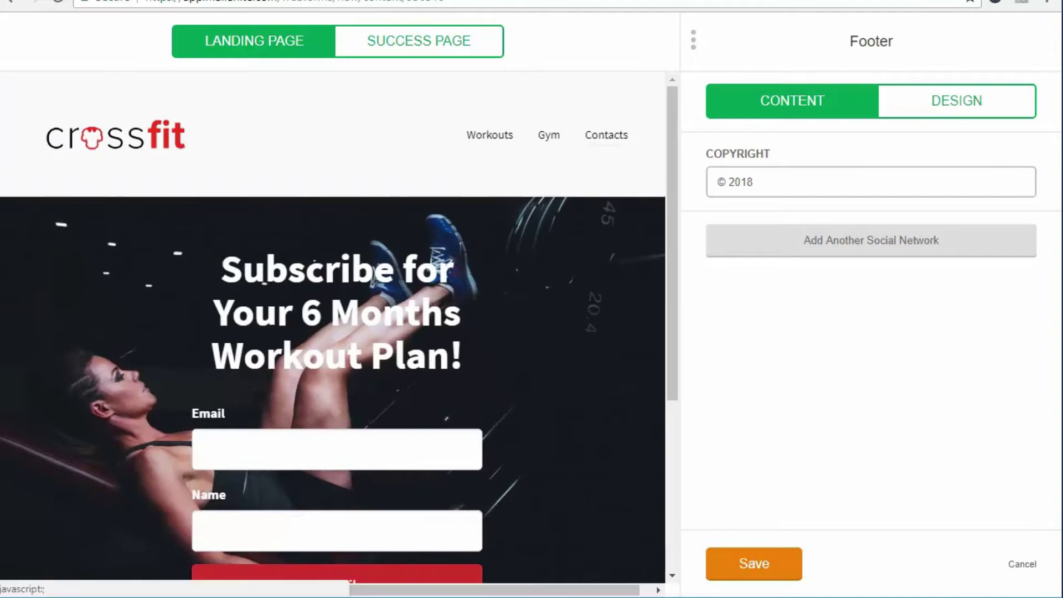
Step: Hide the crossfit header block and bring up the signup form block's settings
click(313, 134)
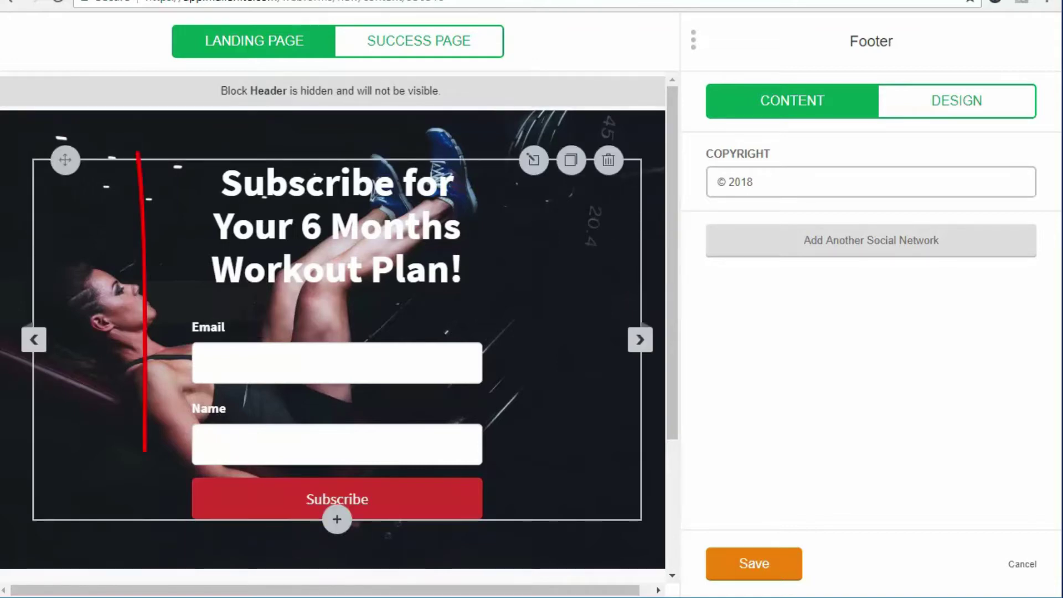
click(341, 245)
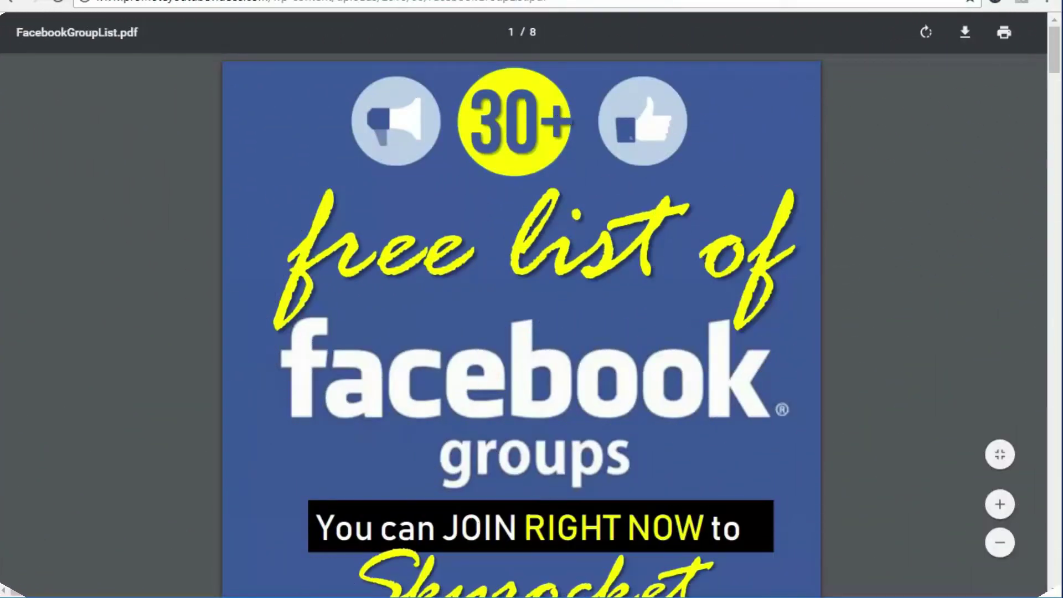
scroll(521, 321, down, 3)
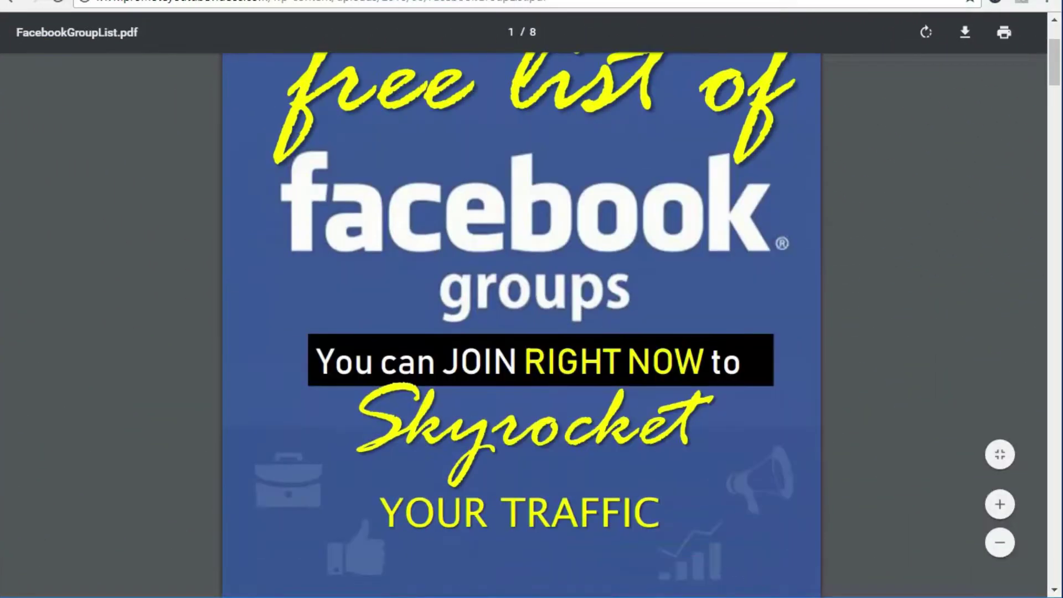
scroll(521, 321, down, 8)
scroll(521, 321, up, 4)
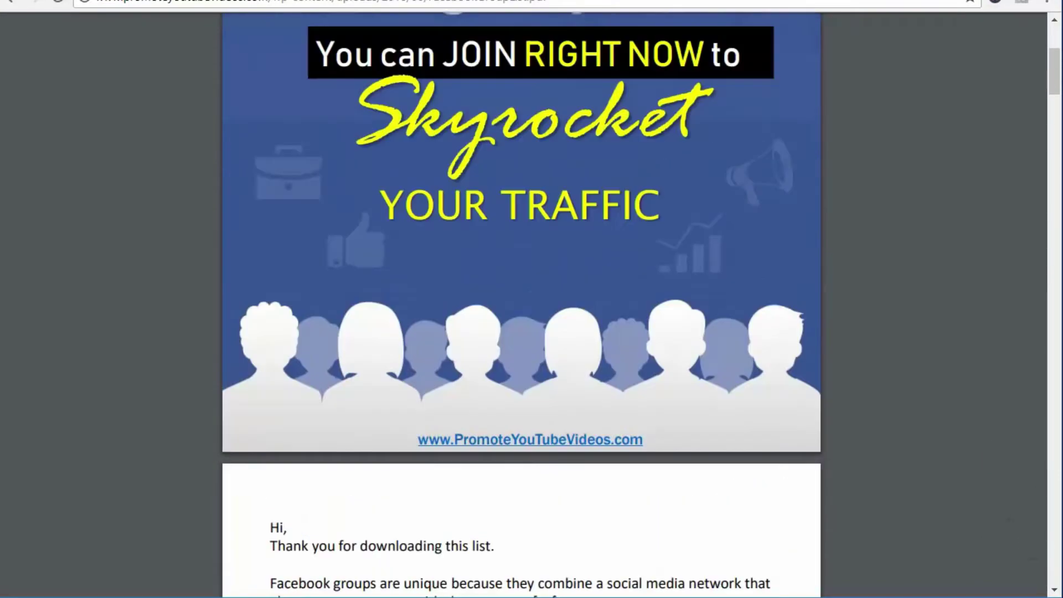
scroll(521, 305, up, 8)
scroll(521, 304, down, 15)
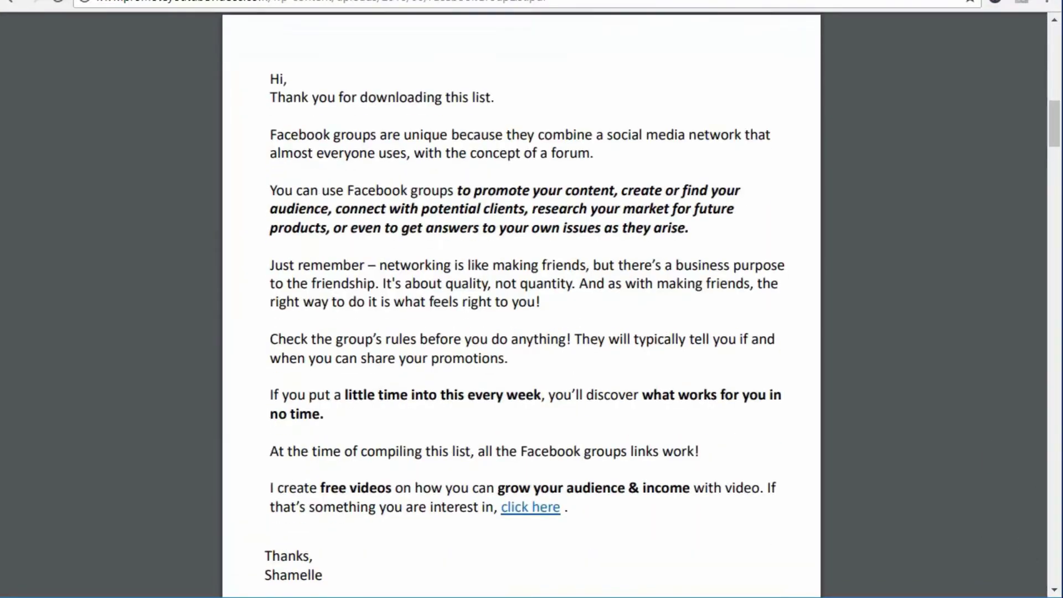
scroll(520, 305, down, 5)
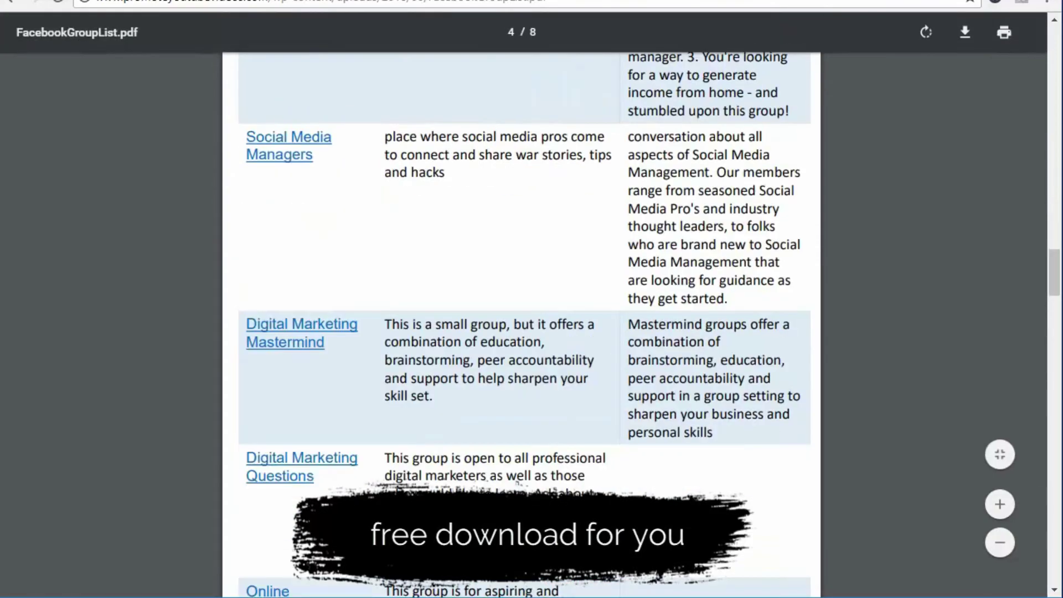
scroll(520, 304, down, 4)
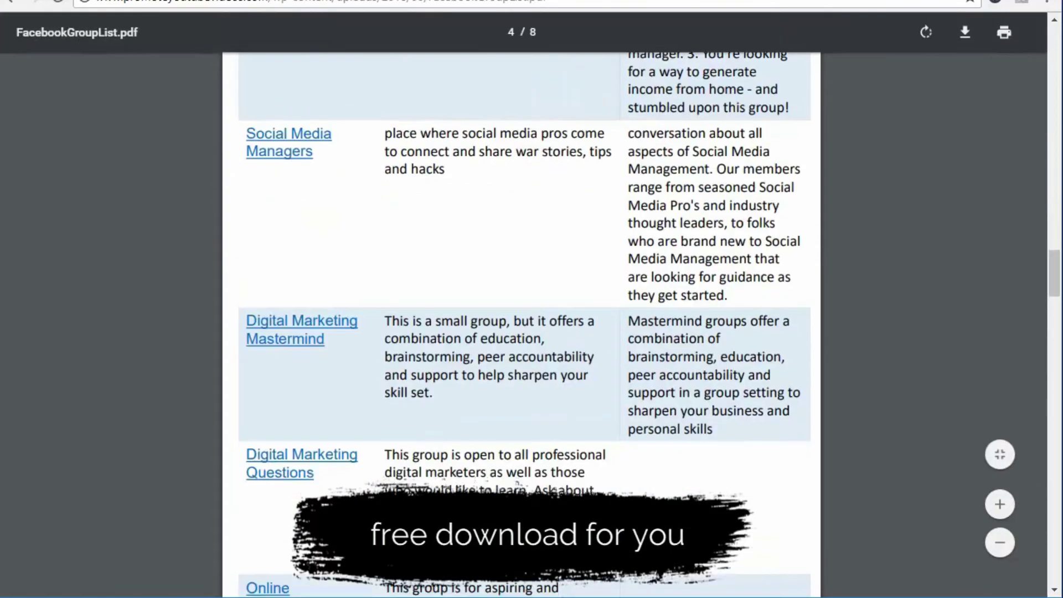
scroll(520, 304, up, 7)
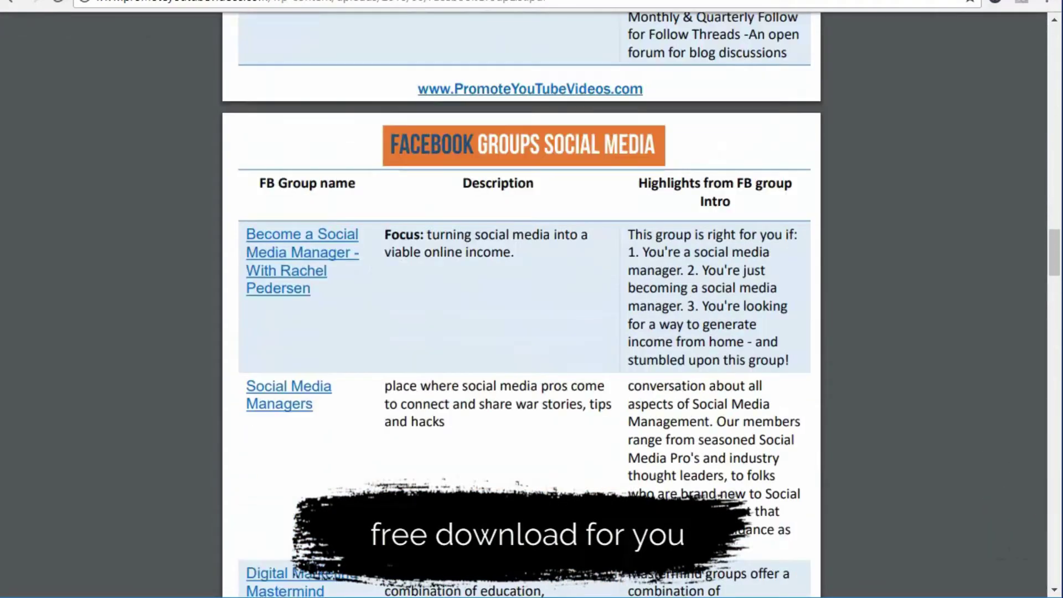
scroll(520, 305, up, 15)
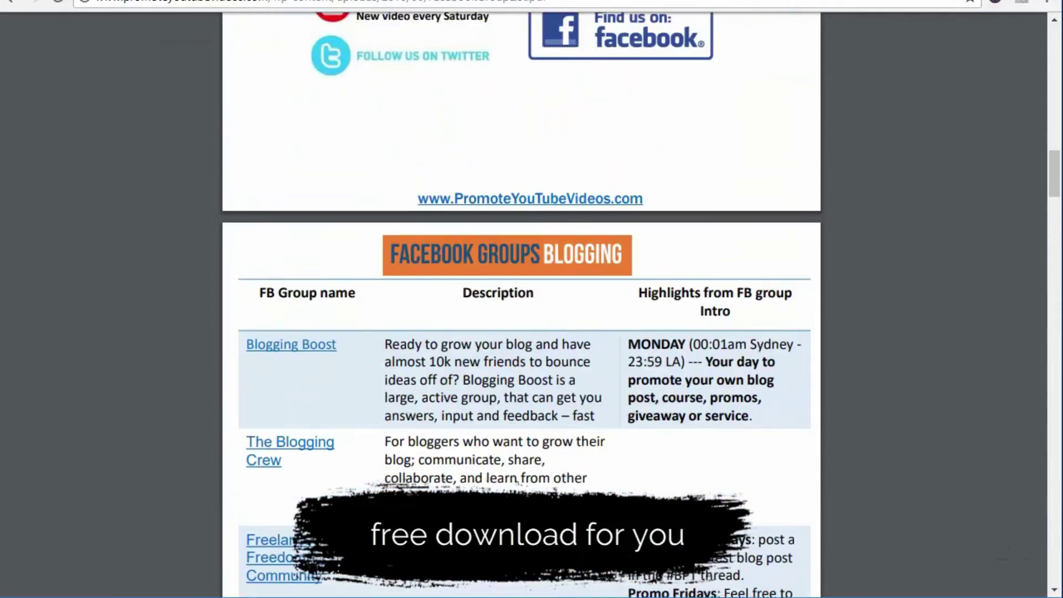
scroll(521, 304, down, 15)
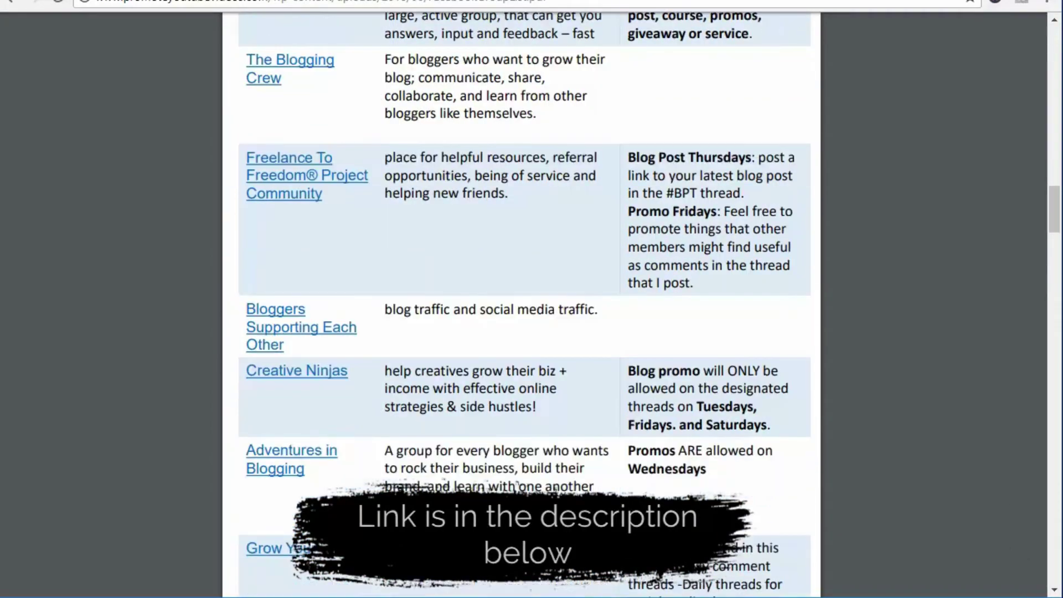
scroll(521, 304, down, 10)
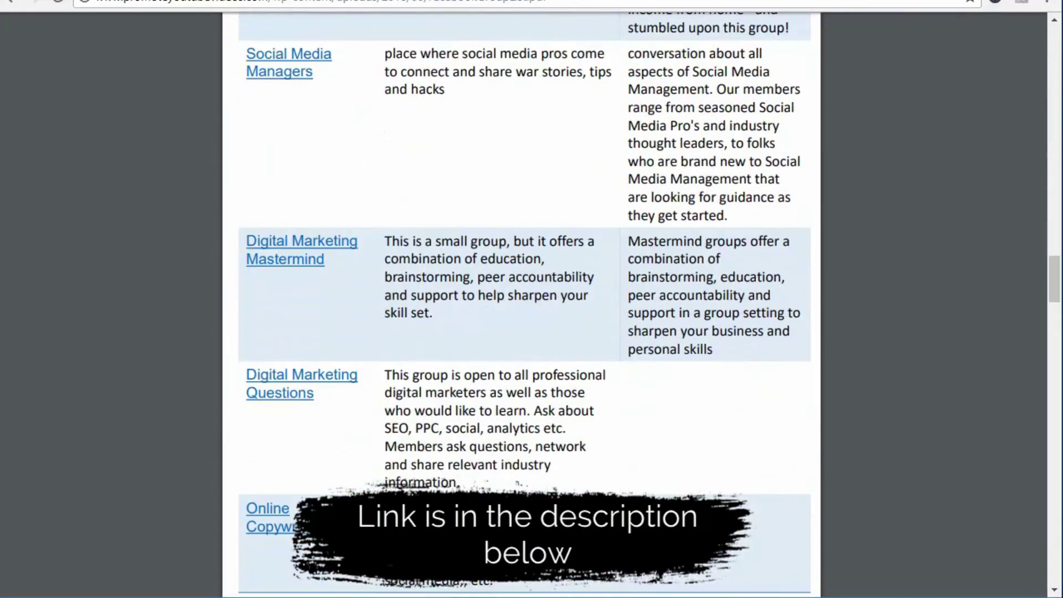
scroll(520, 305, down, 15)
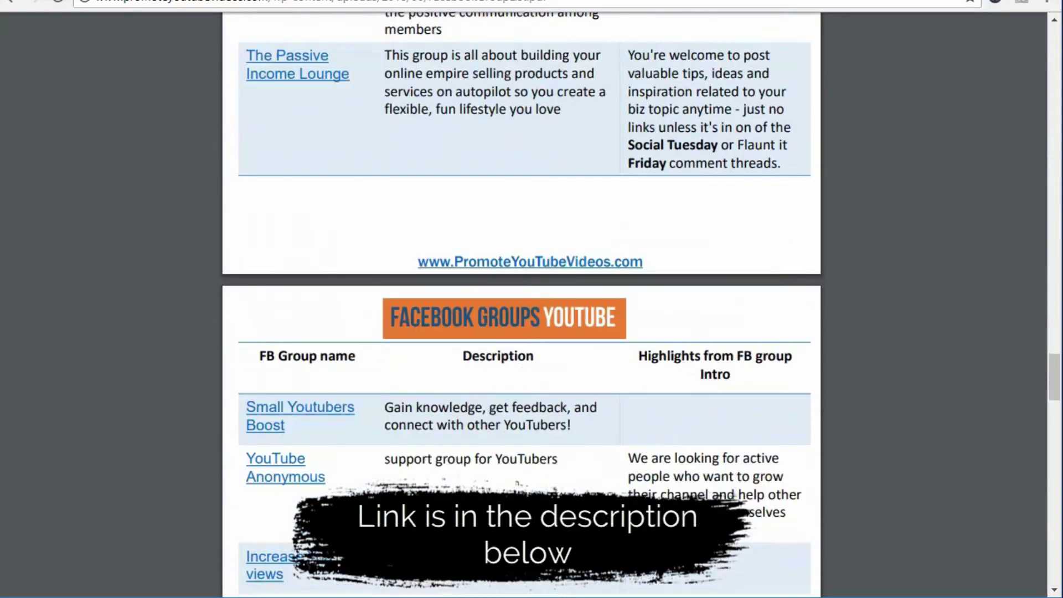
scroll(521, 304, down, 15)
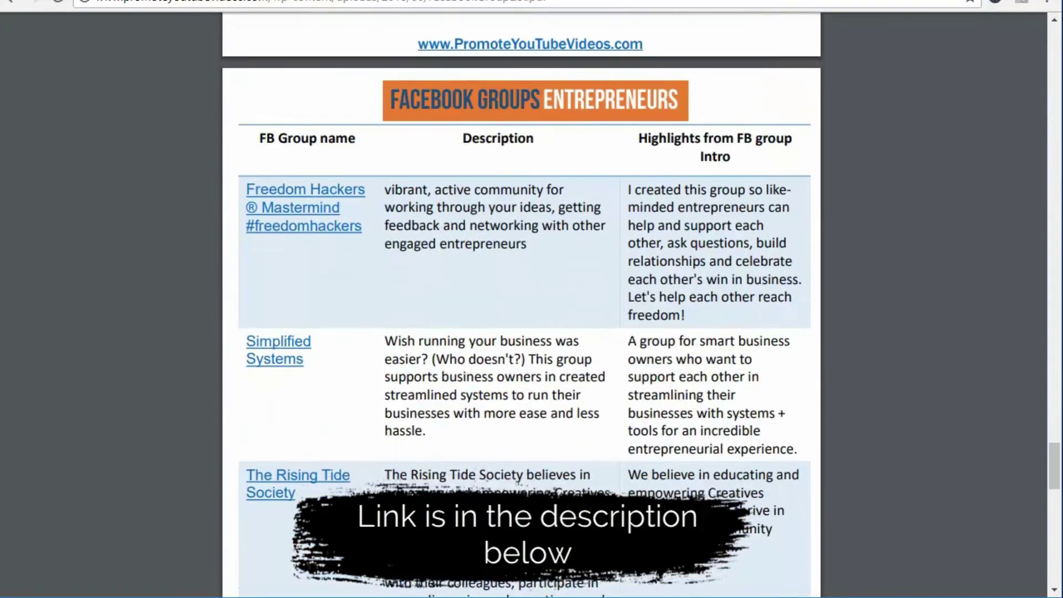
scroll(520, 305, down, 15)
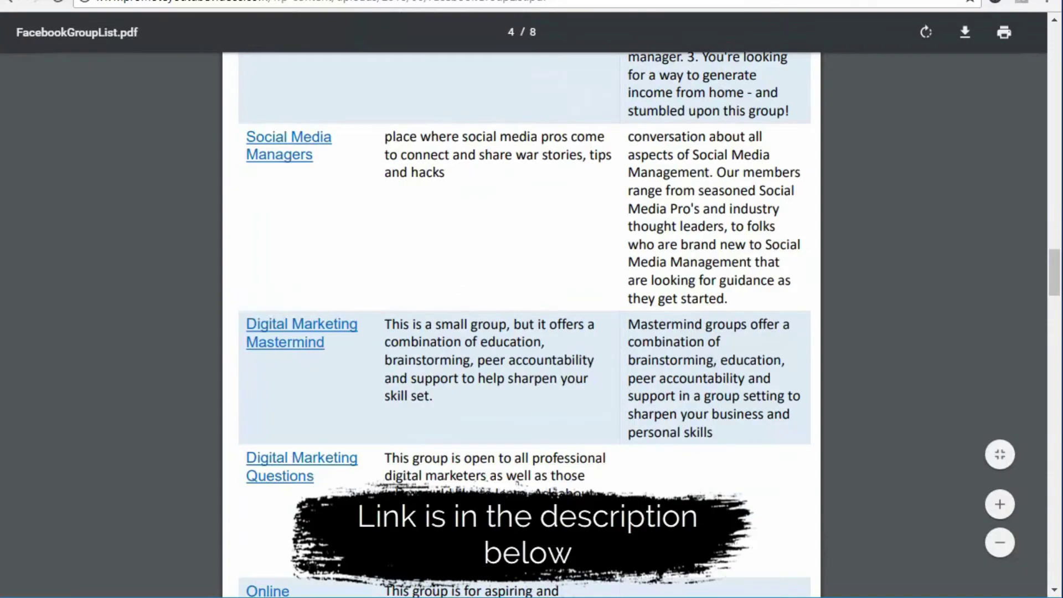
scroll(521, 304, down, 6)
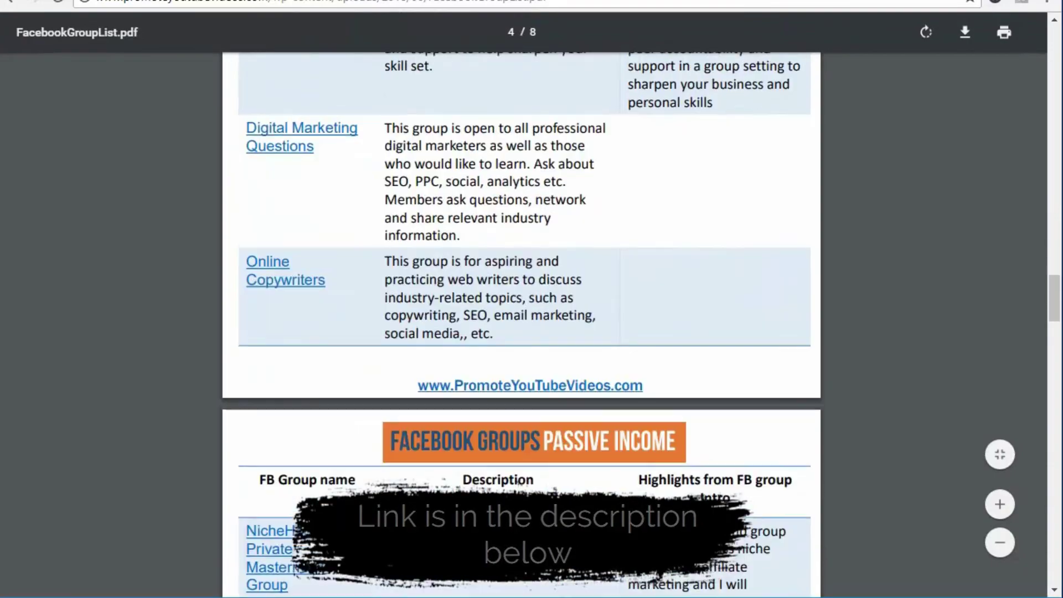
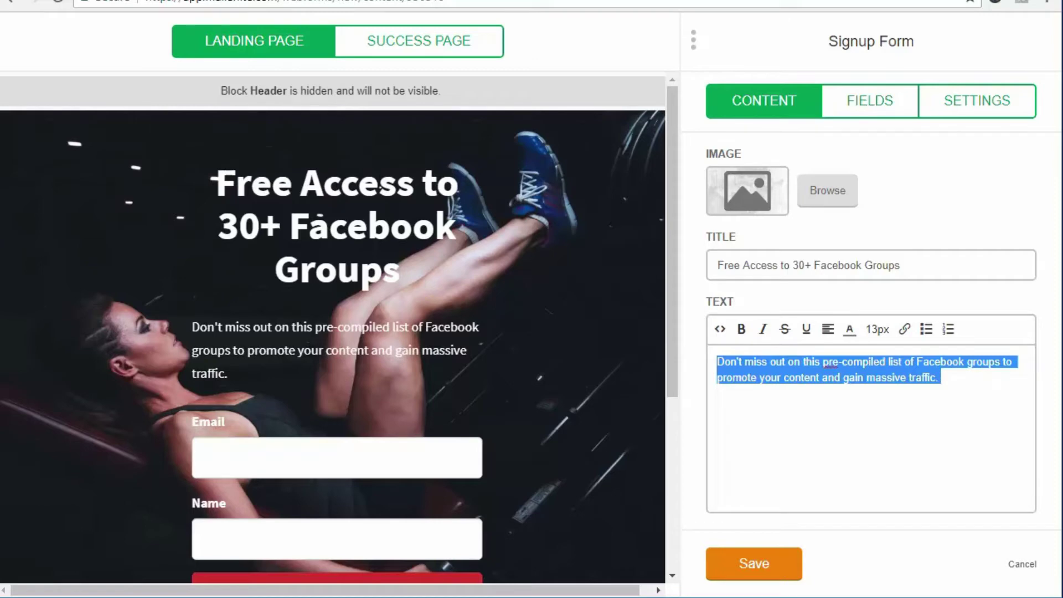
Step: Save the 'Free Access to 30+ Facebook Groups' title and description, then reopen the form's settings
click(754, 563)
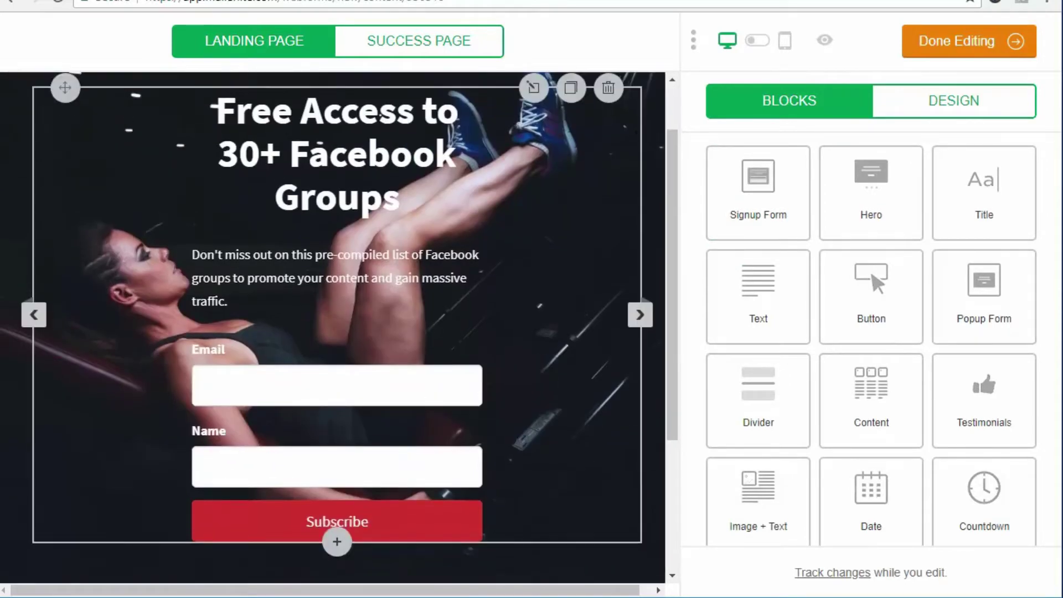
click(534, 160)
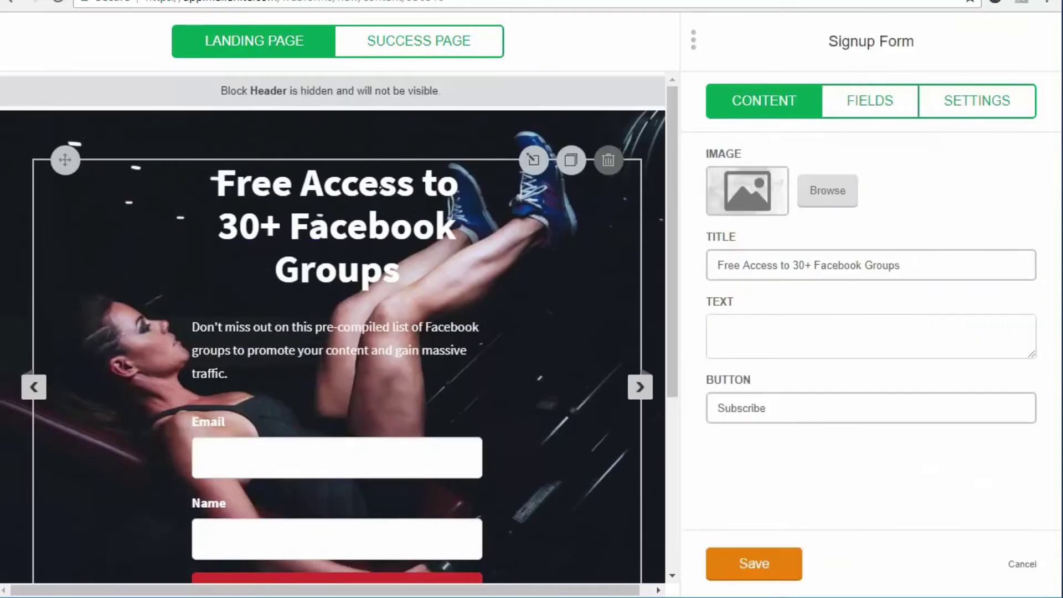
click(977, 101)
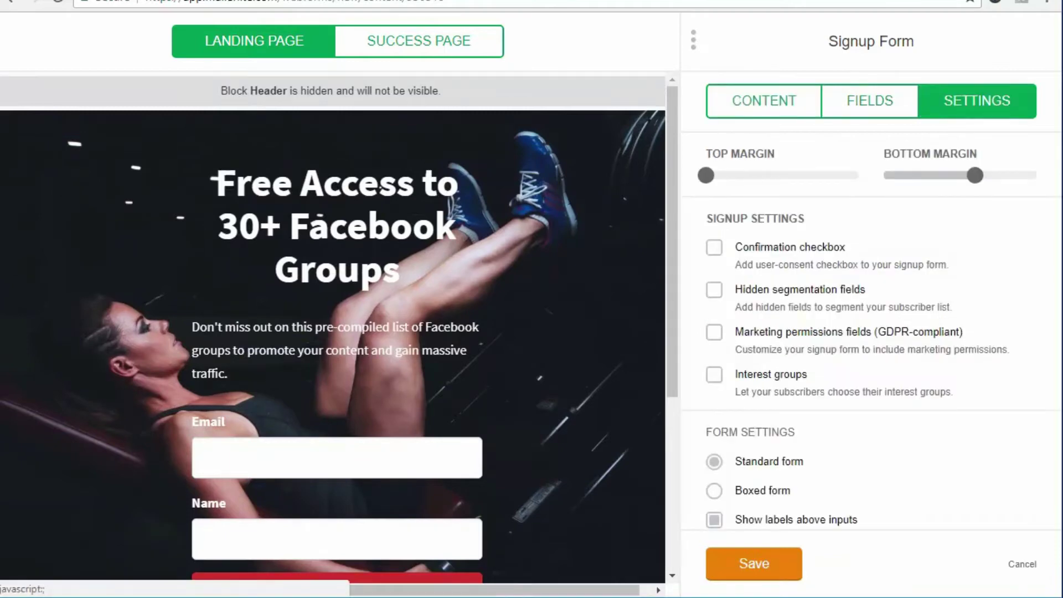
Step: Choose the Boxed form layout and bring up the Background options under Content Design
scroll(872, 332, down, 2)
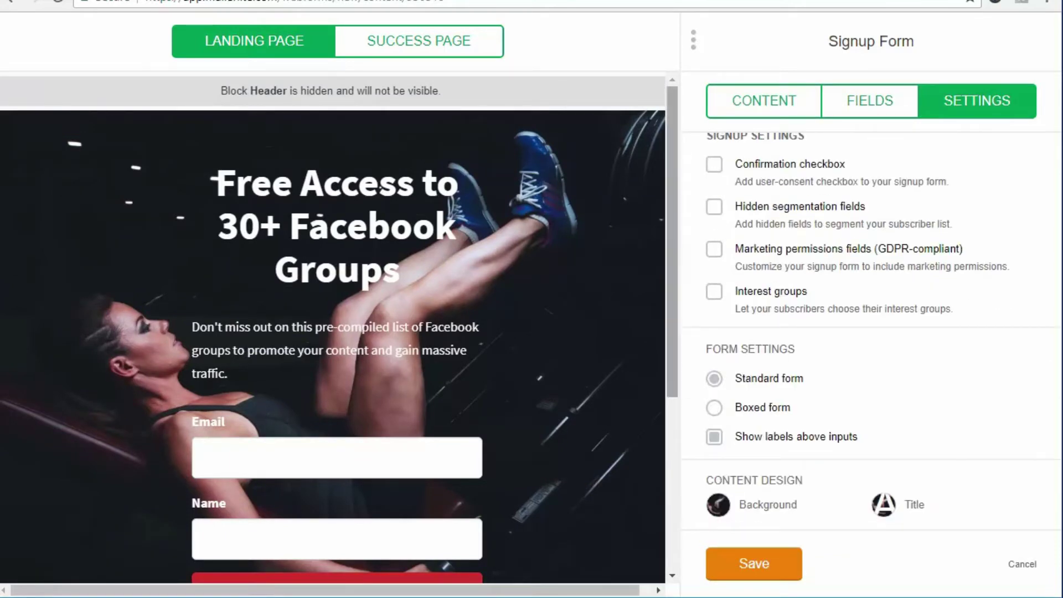
click(714, 409)
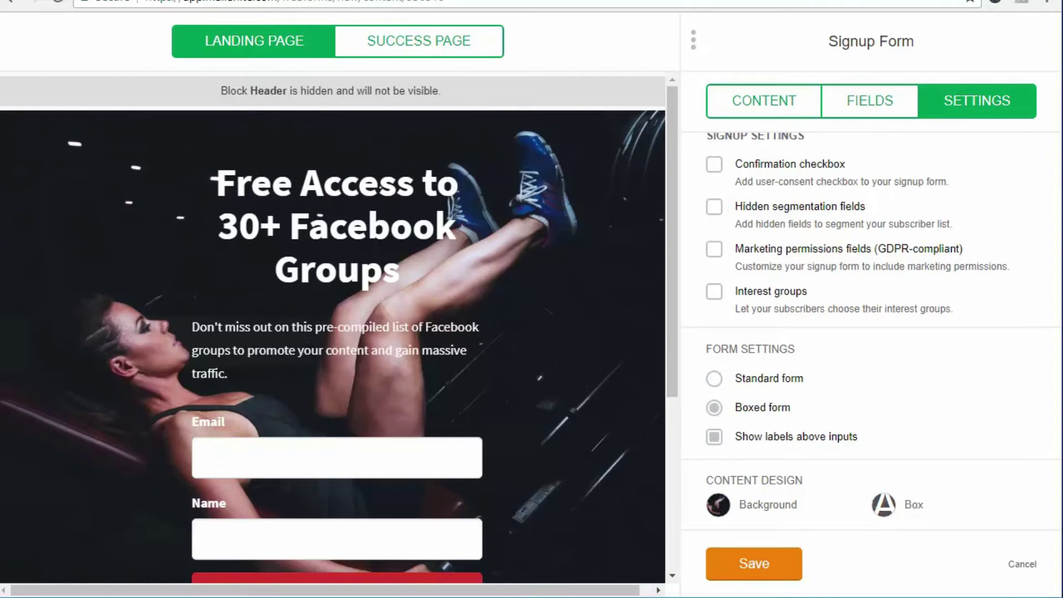
scroll(338, 327, down, 2)
scroll(333, 327, up, 3)
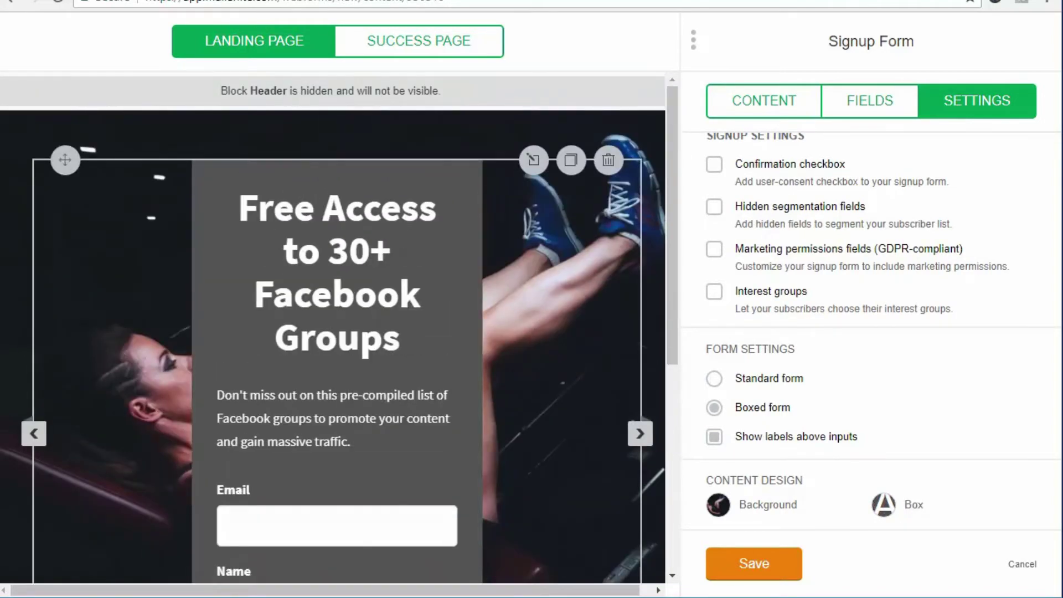
scroll(872, 330, down, 3)
scroll(880, 331, down, 1)
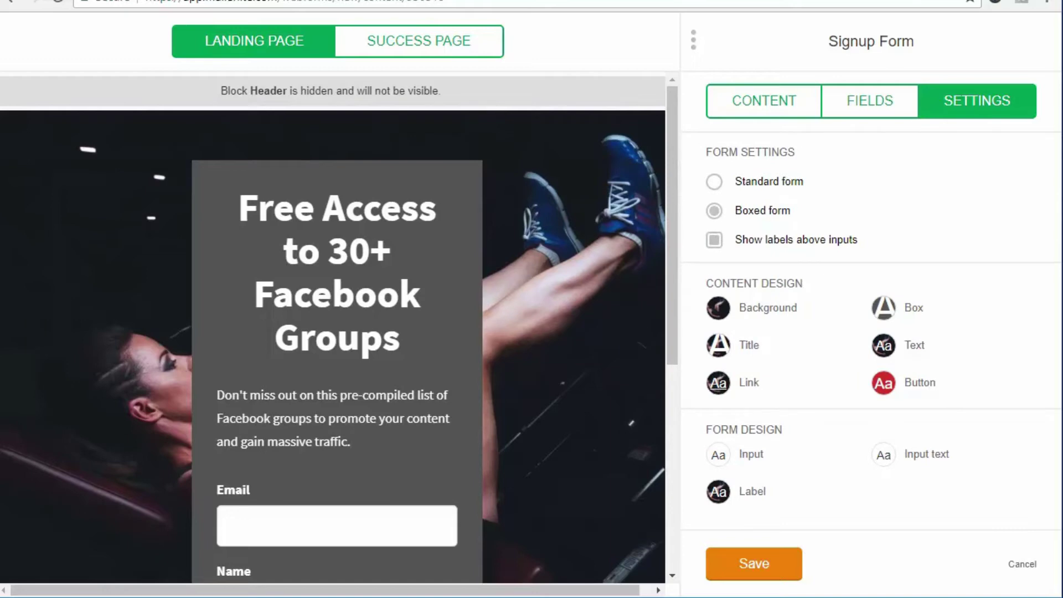
scroll(332, 326, down, 3)
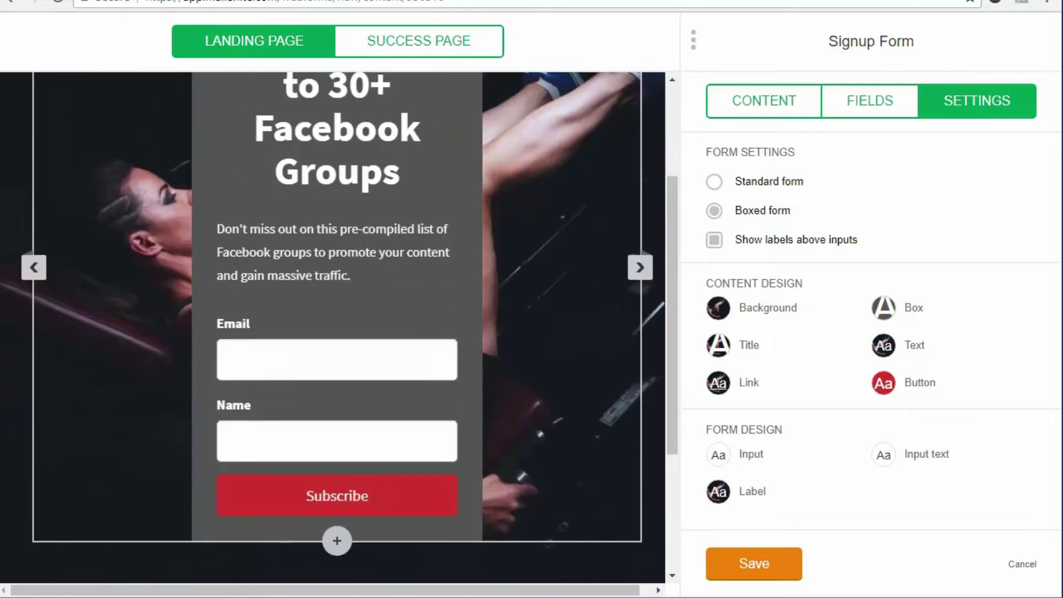
scroll(332, 326, up, 3)
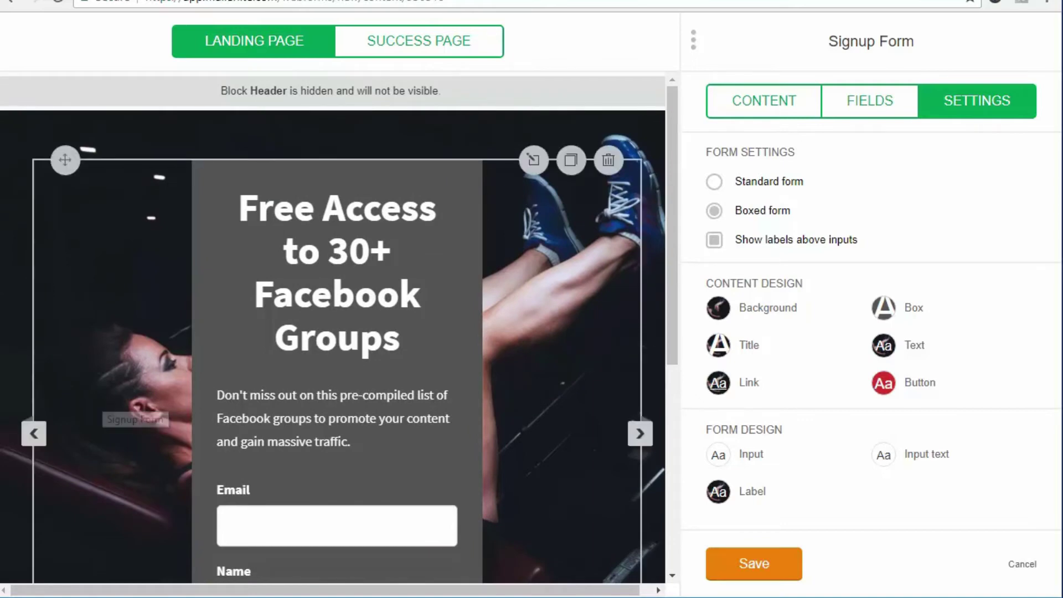
click(718, 308)
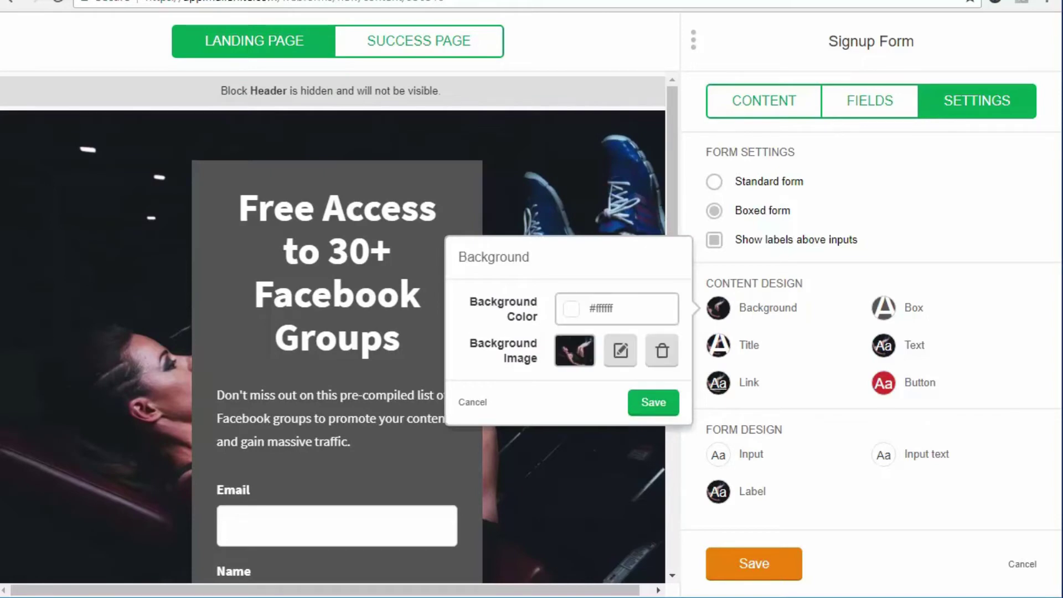
Step: Set back.jpg from the File manager as the signup section's background image
click(620, 351)
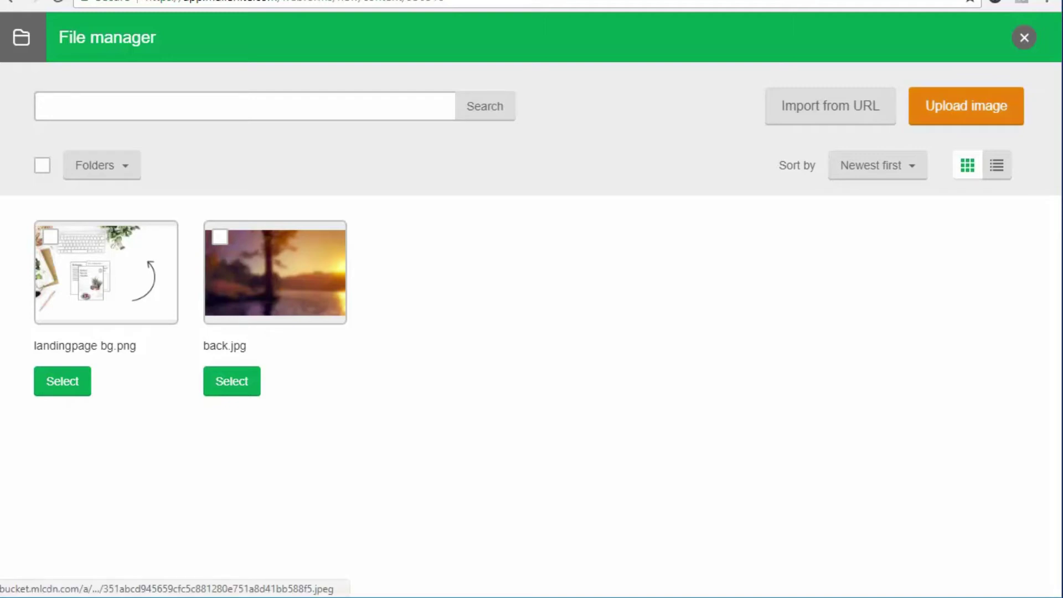
click(220, 237)
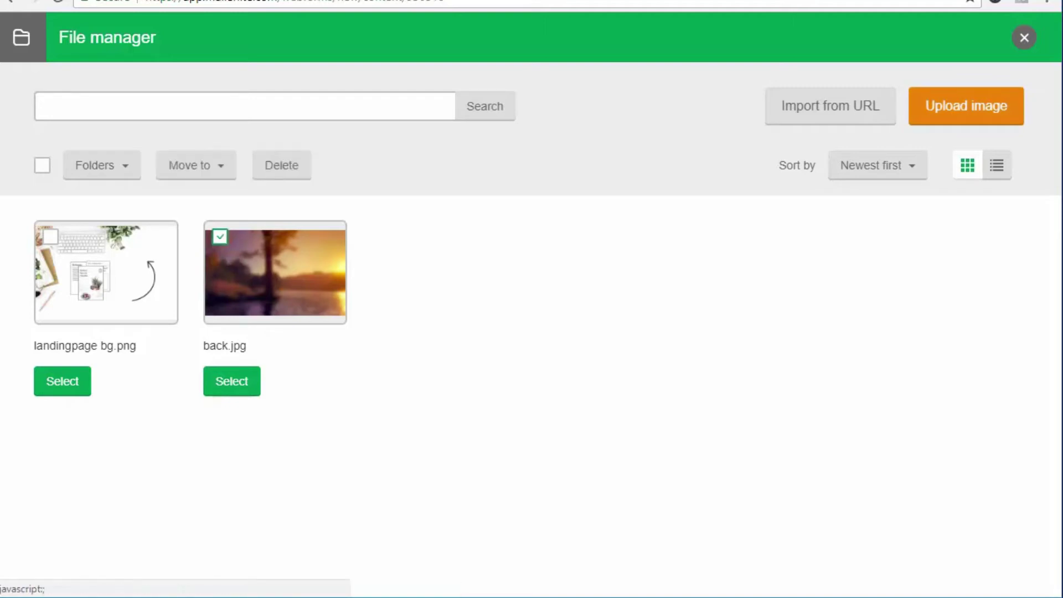
click(232, 381)
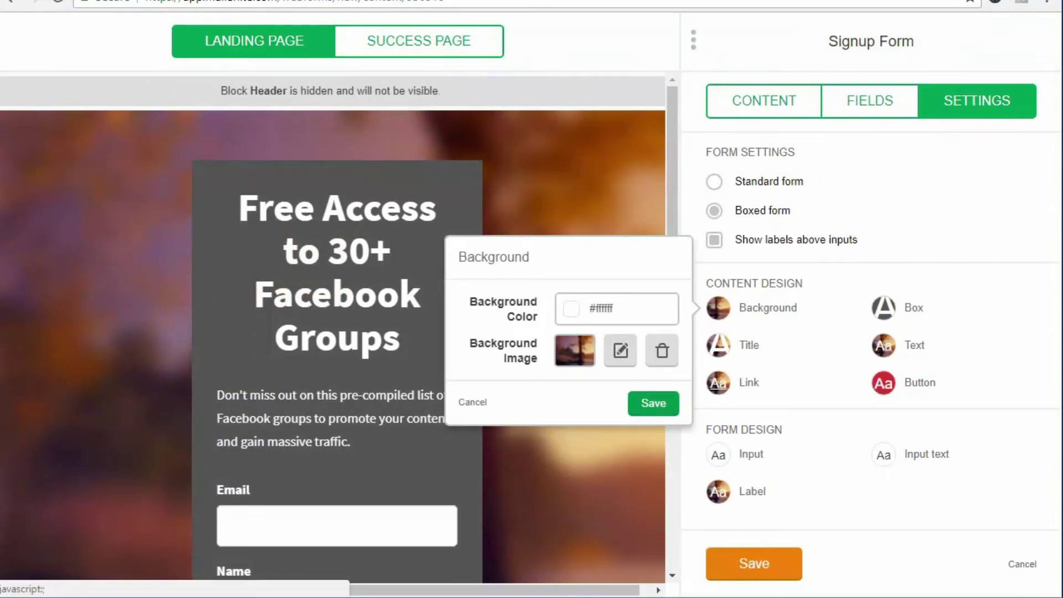
click(654, 402)
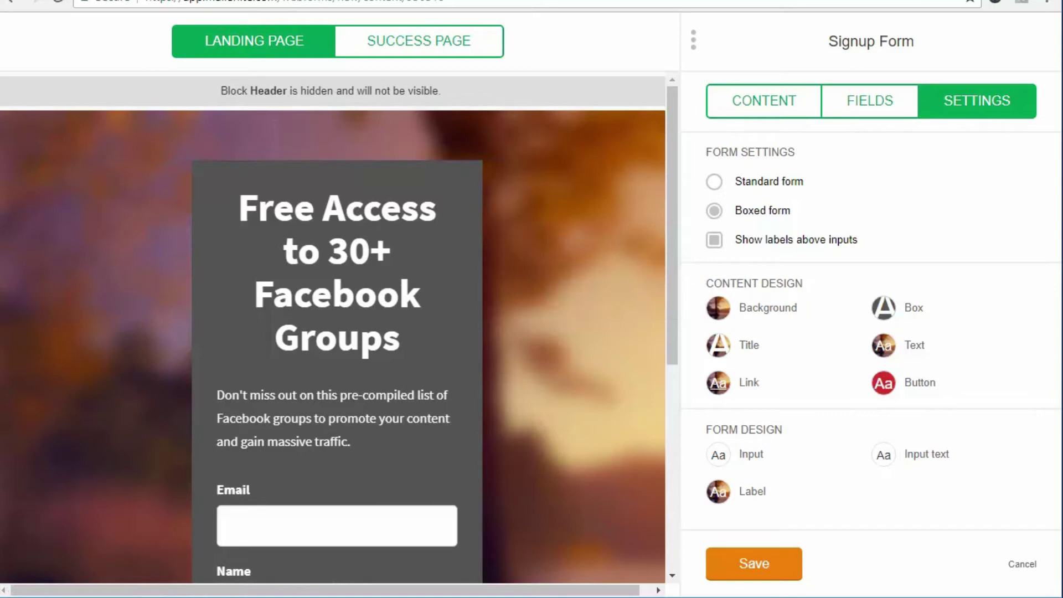
Step: Change the form box background colour to #2b2727 and save it
scroll(337, 332, down, 2)
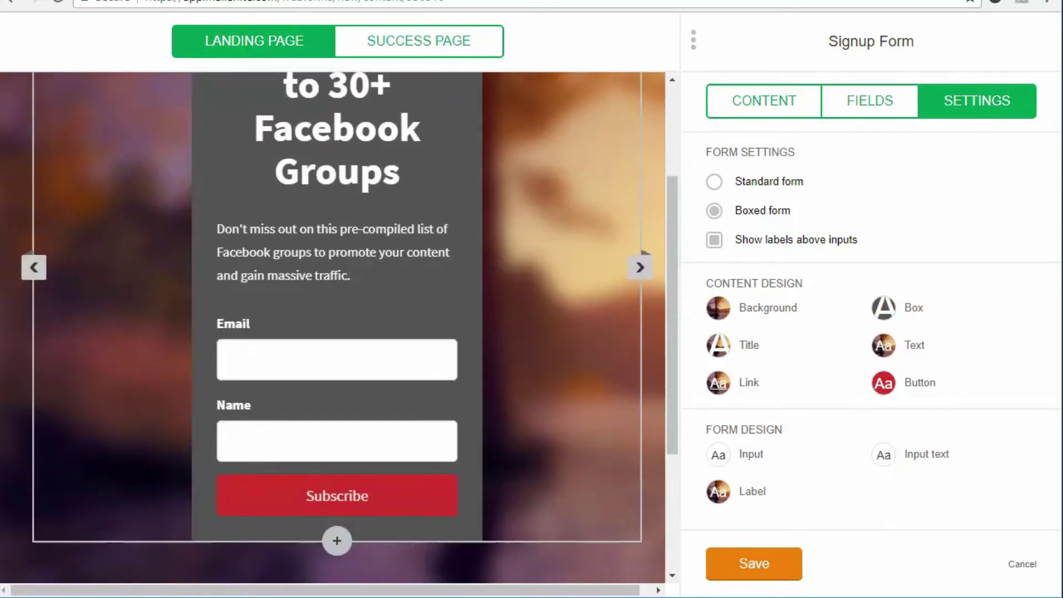
scroll(336, 332, up, 2)
scroll(499, 288, down, 1)
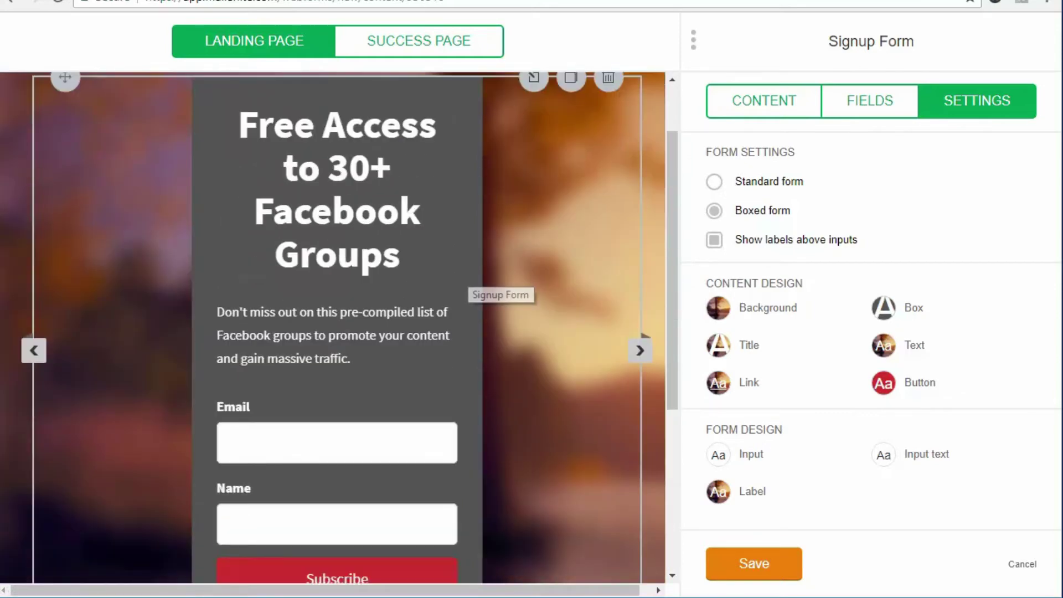
click(883, 308)
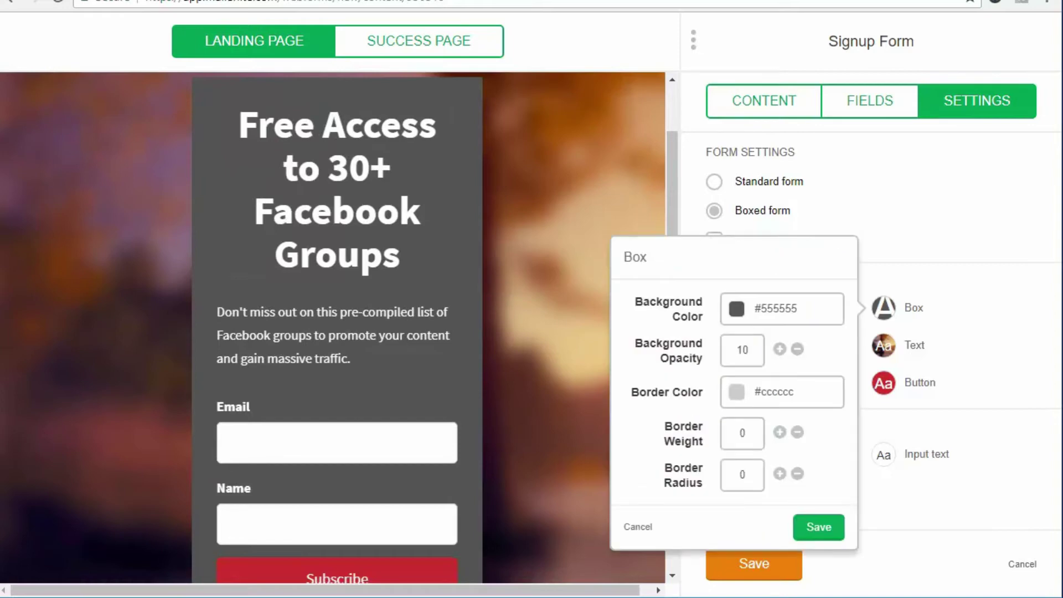
click(736, 309)
click(749, 430)
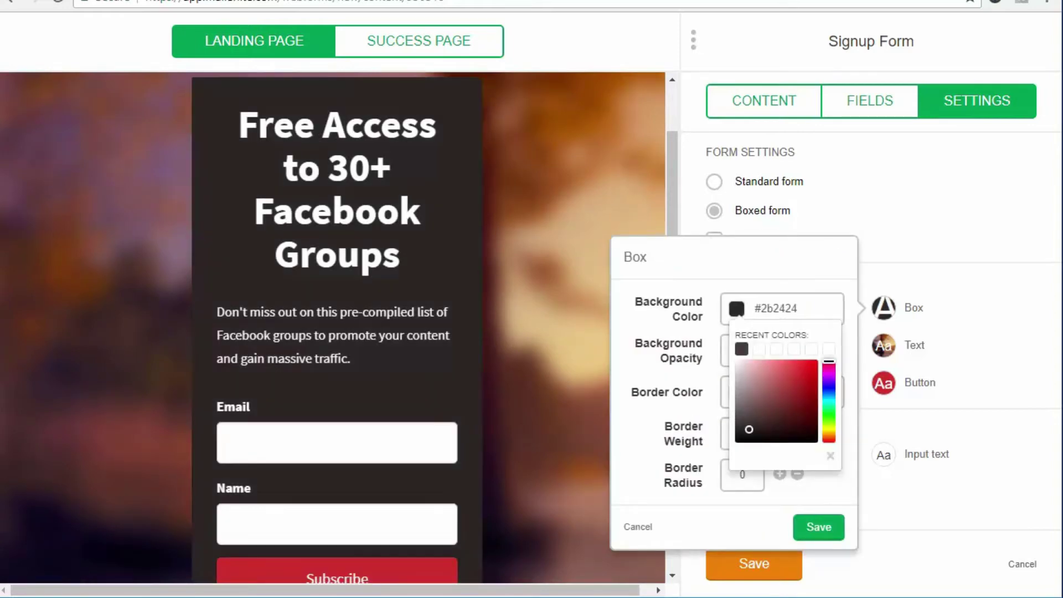
drag(749, 430, 743, 430)
click(819, 527)
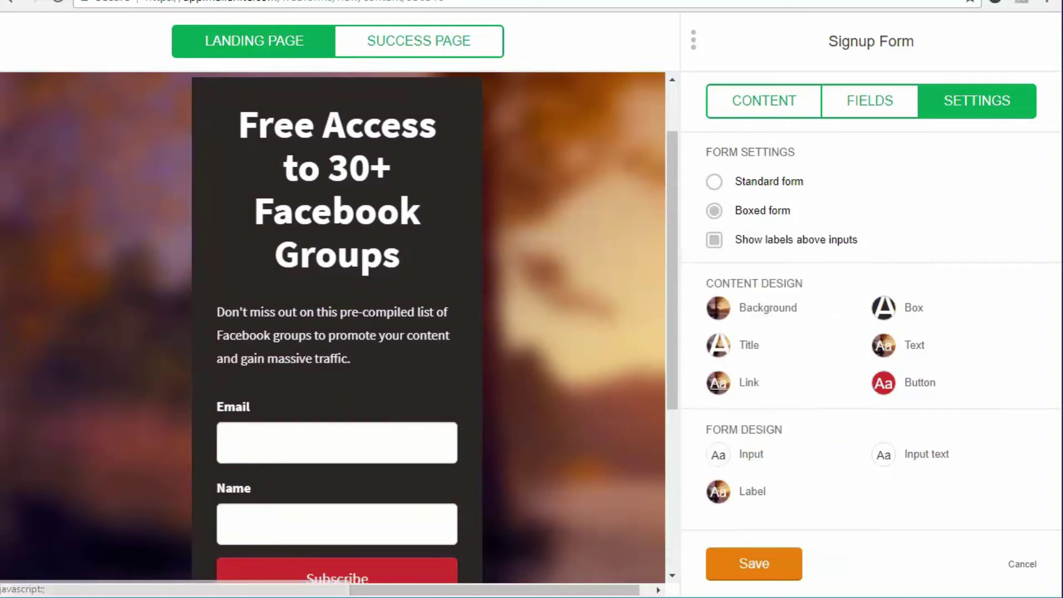
Step: Recheck the box styling and look over the title text styling options
click(884, 308)
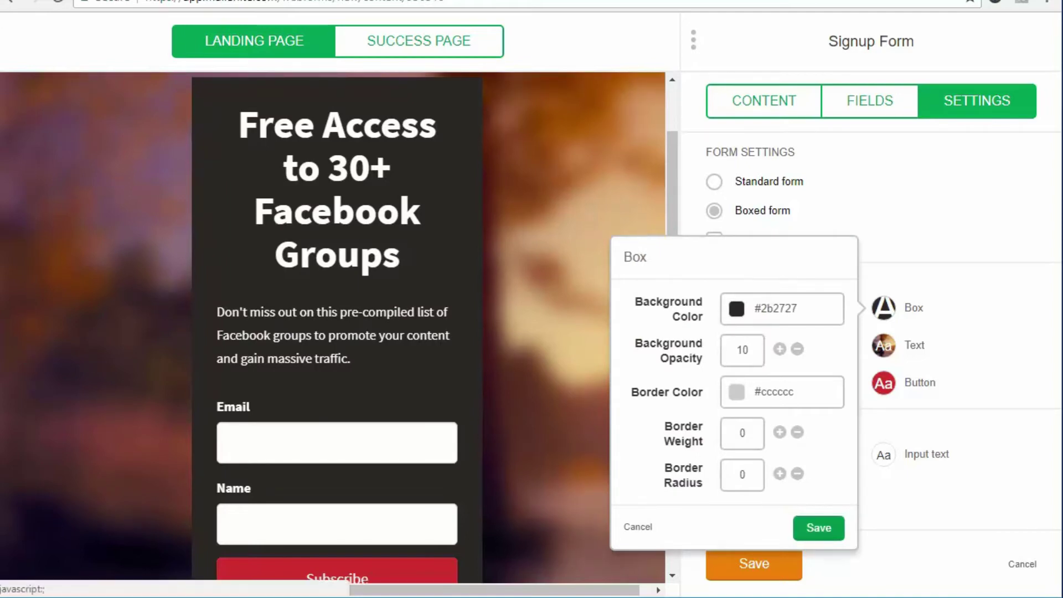
click(819, 526)
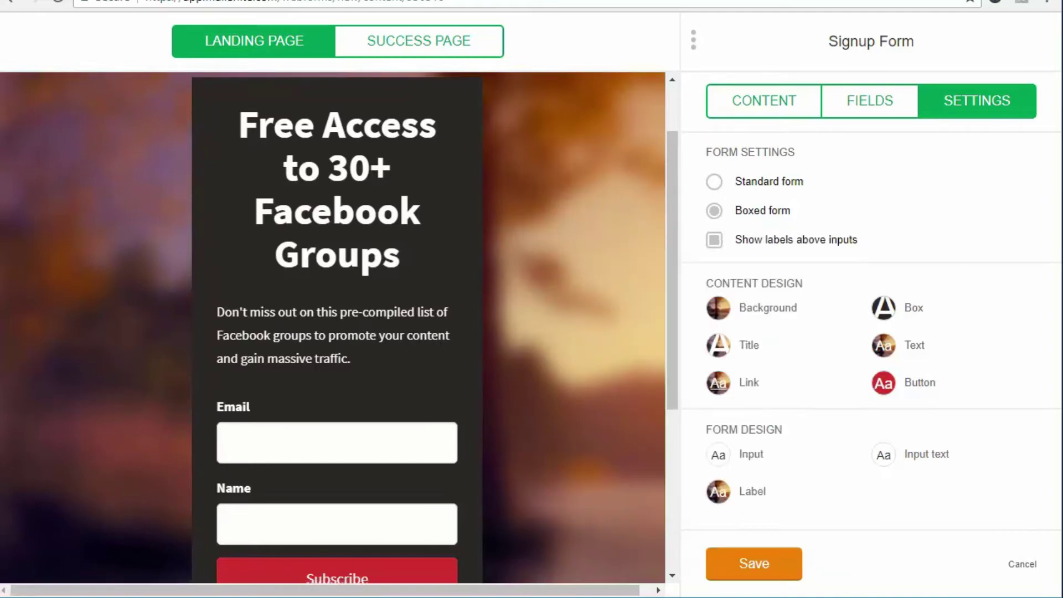
click(719, 345)
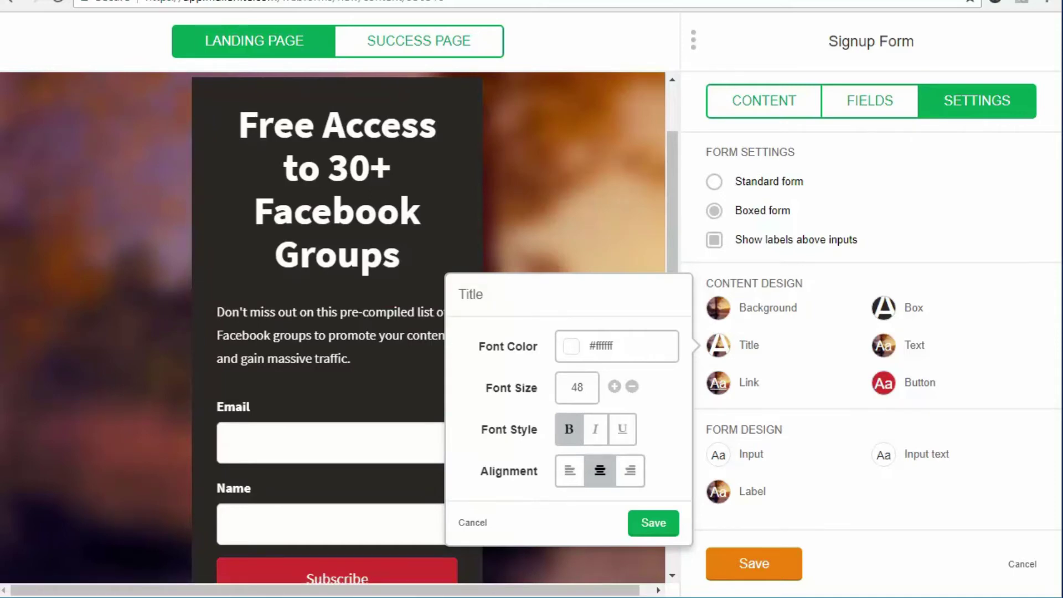
click(883, 308)
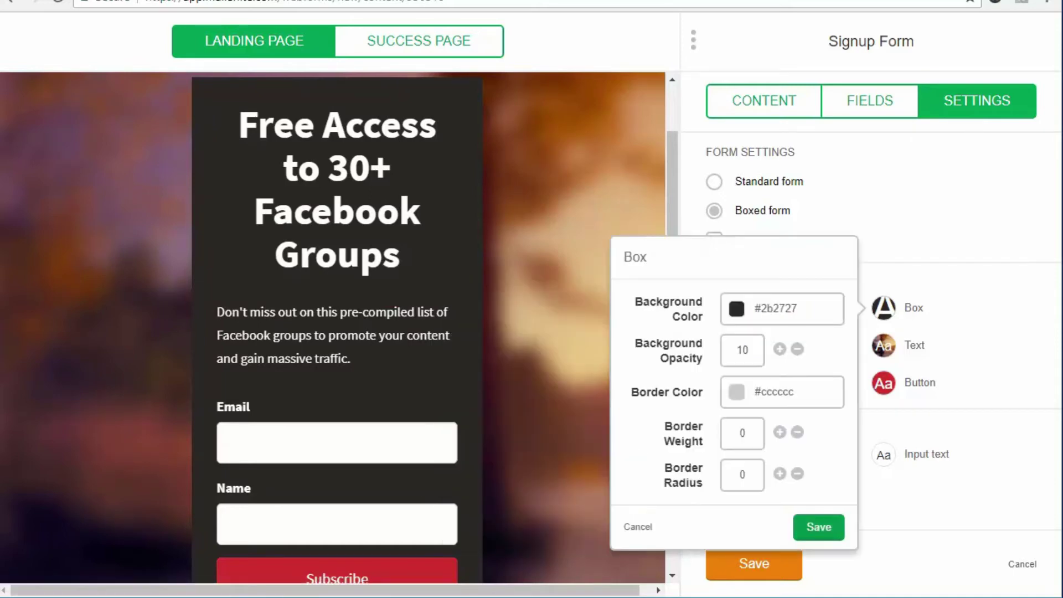
click(819, 527)
scroll(338, 326, down, 2)
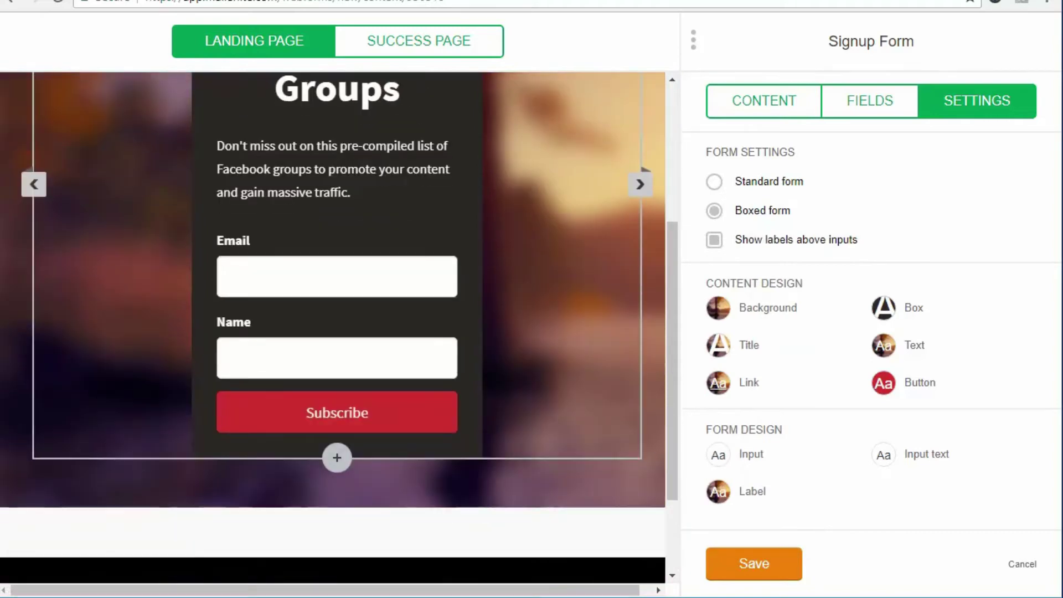
scroll(509, 454, up, 2)
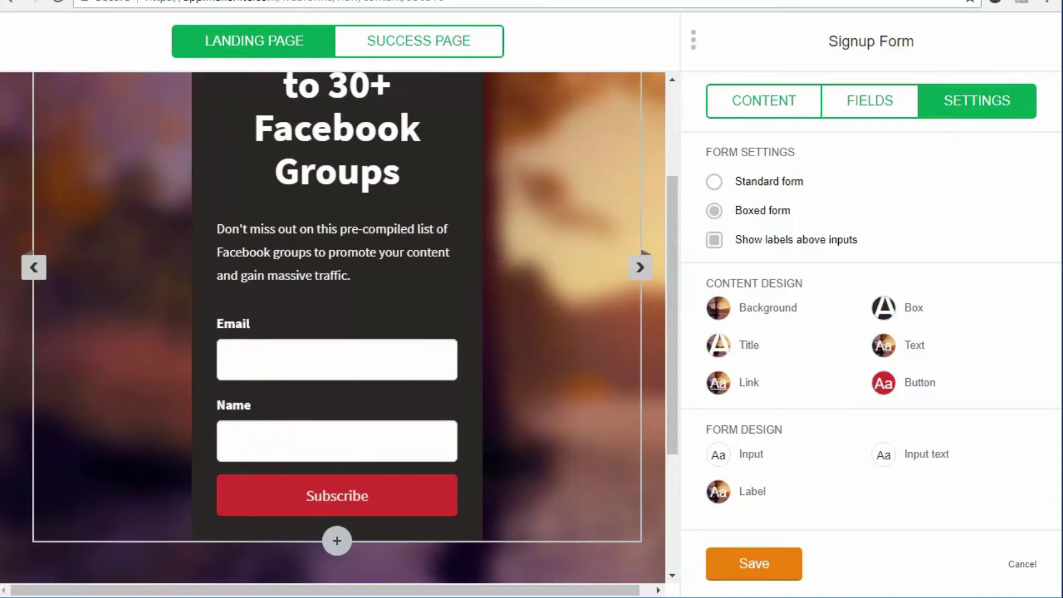
scroll(872, 332, up, 5)
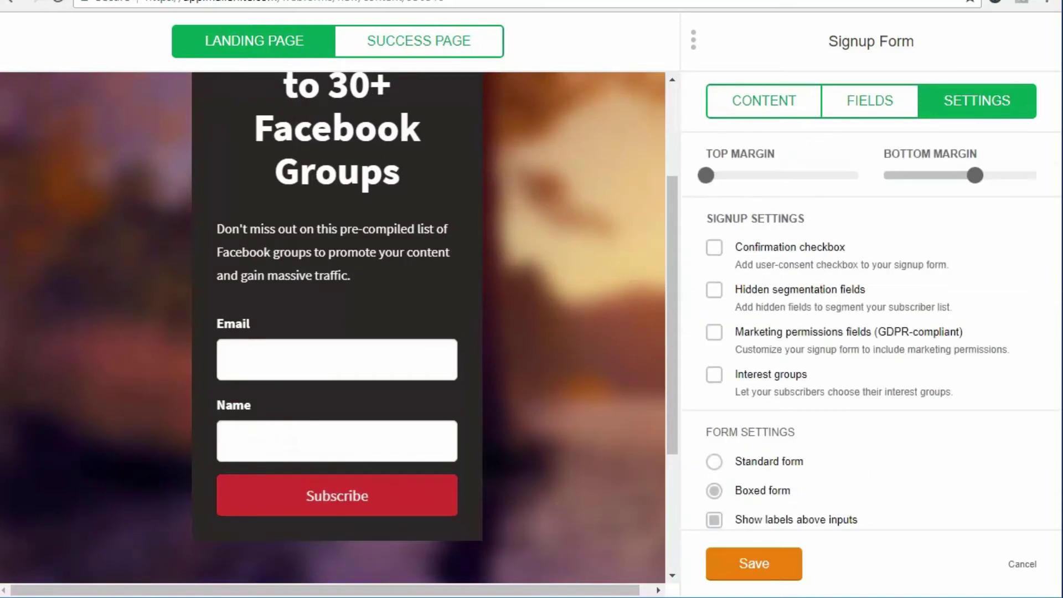
Step: Remove the Name field so only Email remains, and save the signup form
click(870, 101)
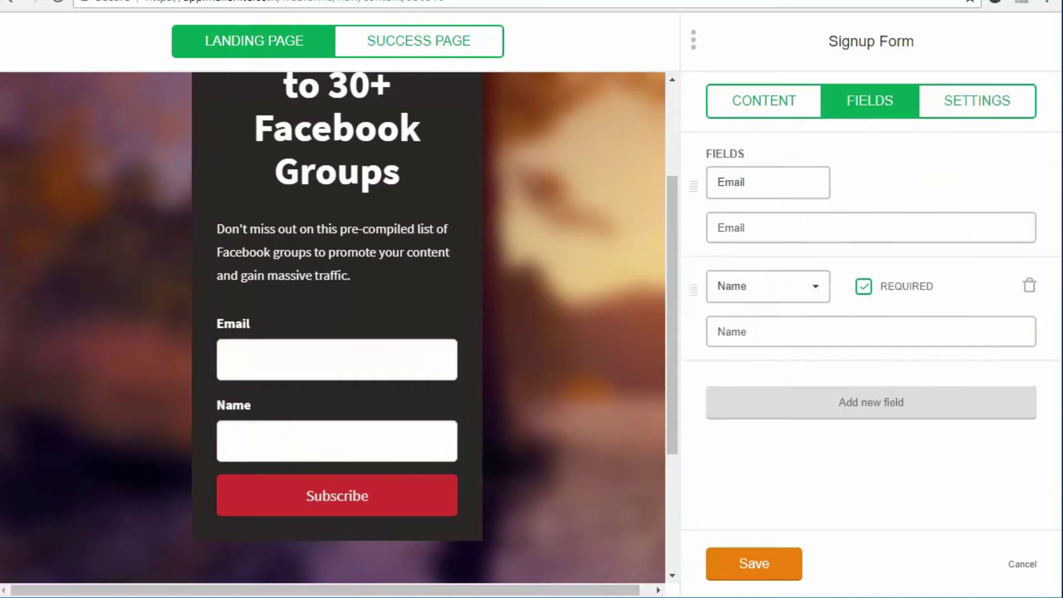
click(1030, 286)
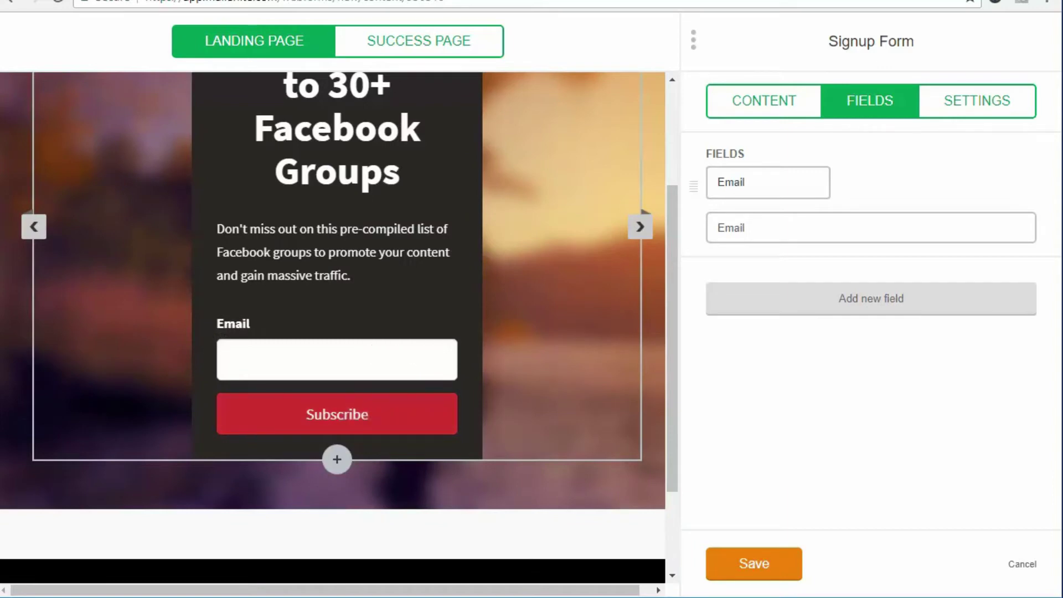
scroll(330, 413, up, 3)
scroll(357, 312, down, 5)
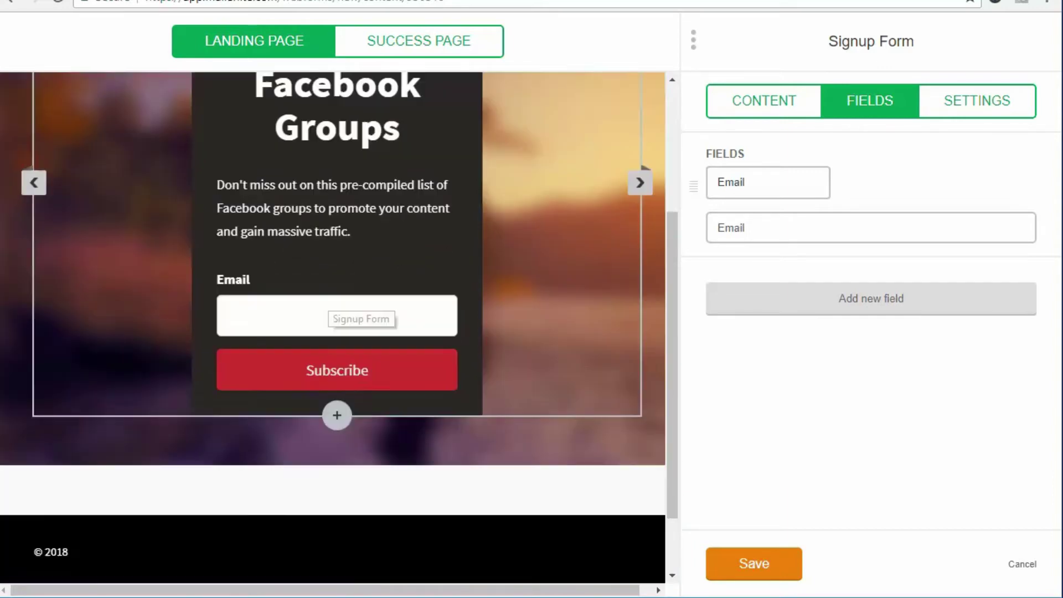
scroll(332, 326, up, 5)
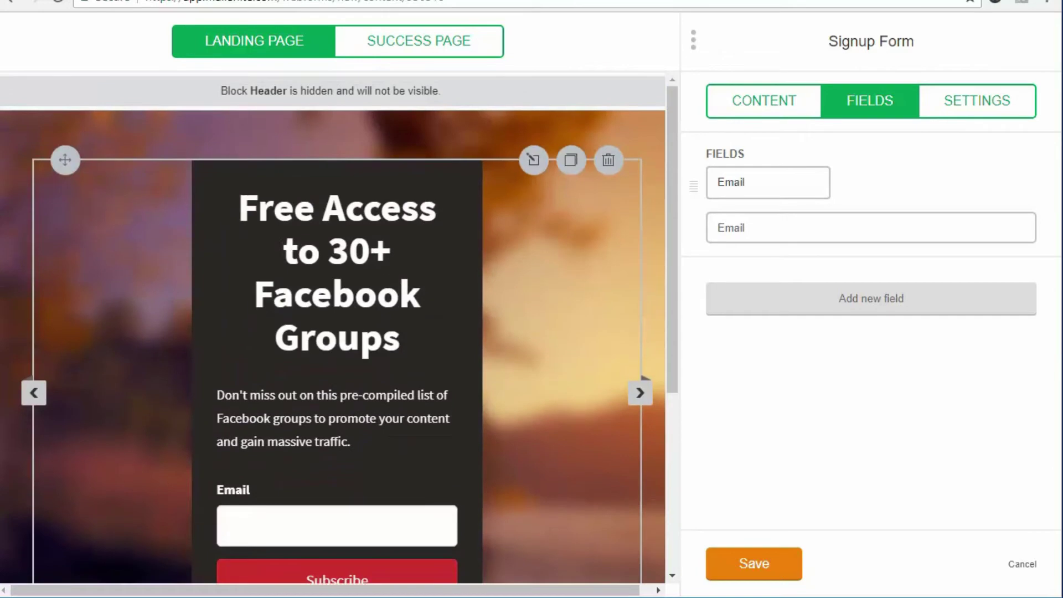
scroll(554, 310, down, 5)
scroll(553, 310, up, 1)
scroll(553, 310, down, 1)
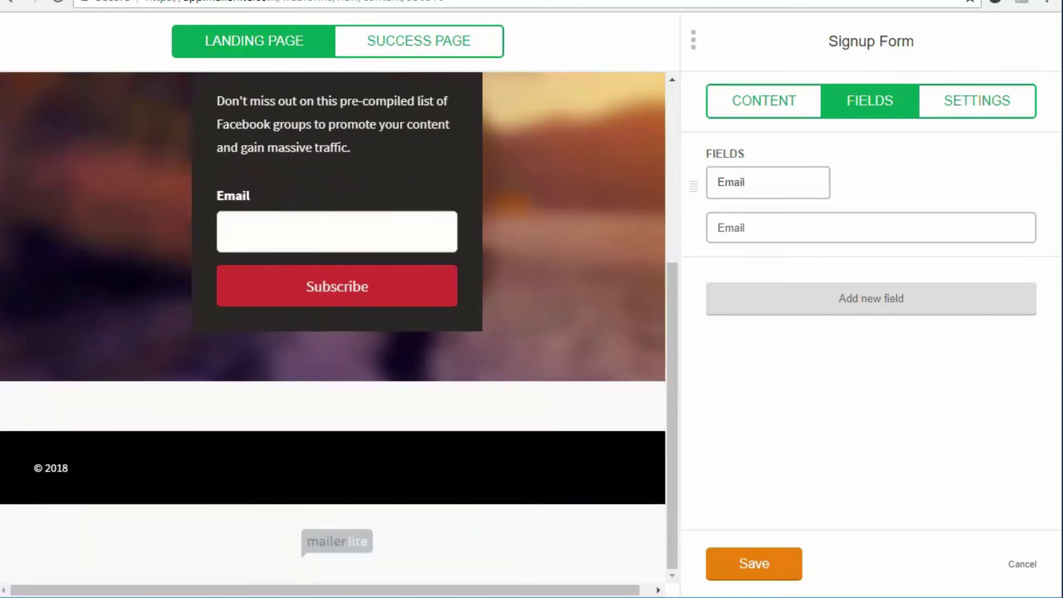
click(754, 563)
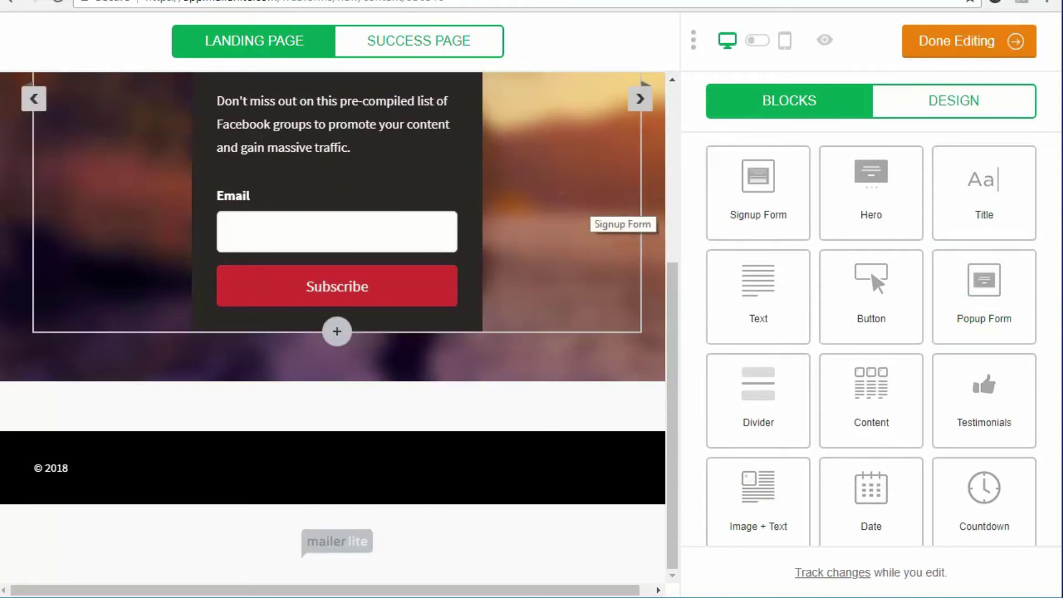
Step: Reopen the signup form and review its Email-only field list and button design settings
scroll(333, 326, up, 4)
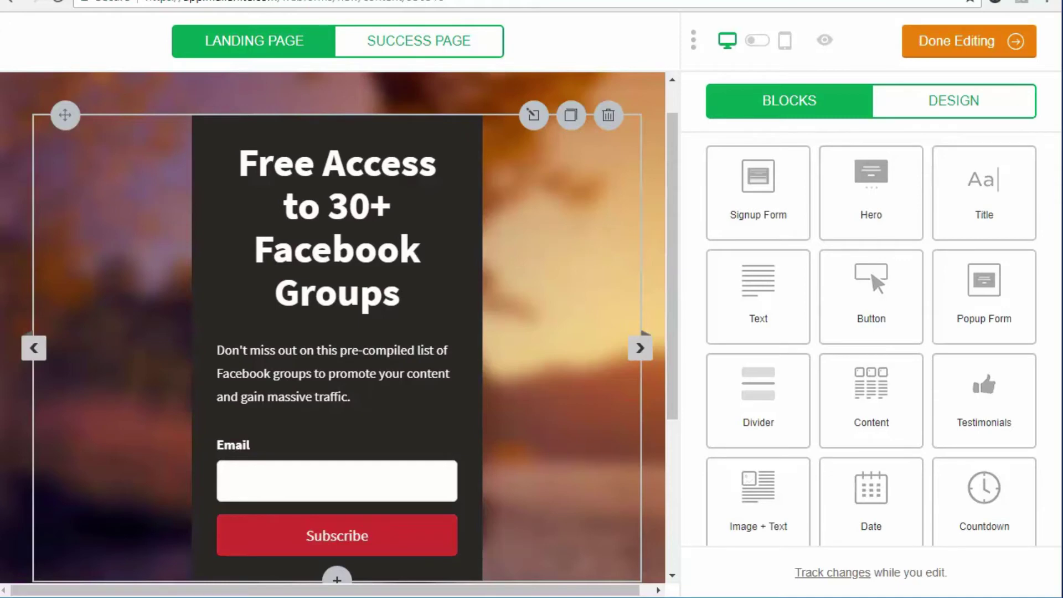
click(313, 484)
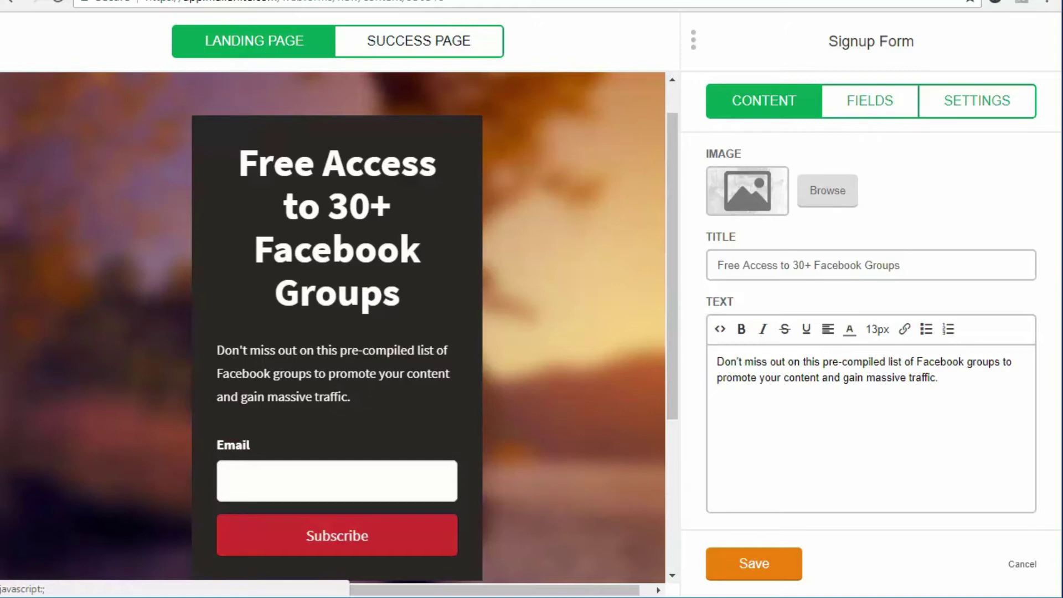
scroll(332, 327, down, 3)
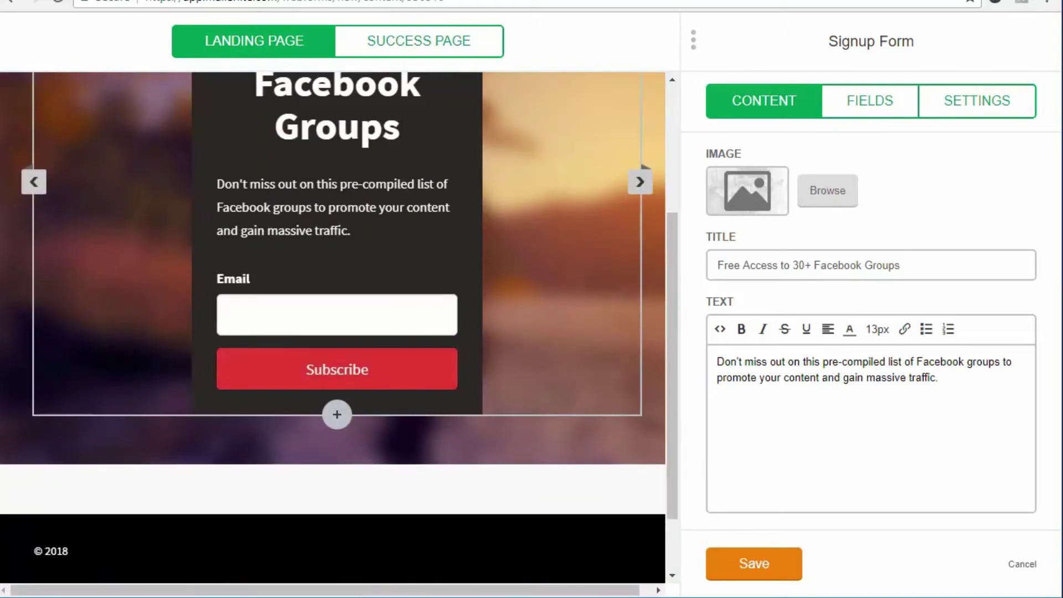
click(507, 371)
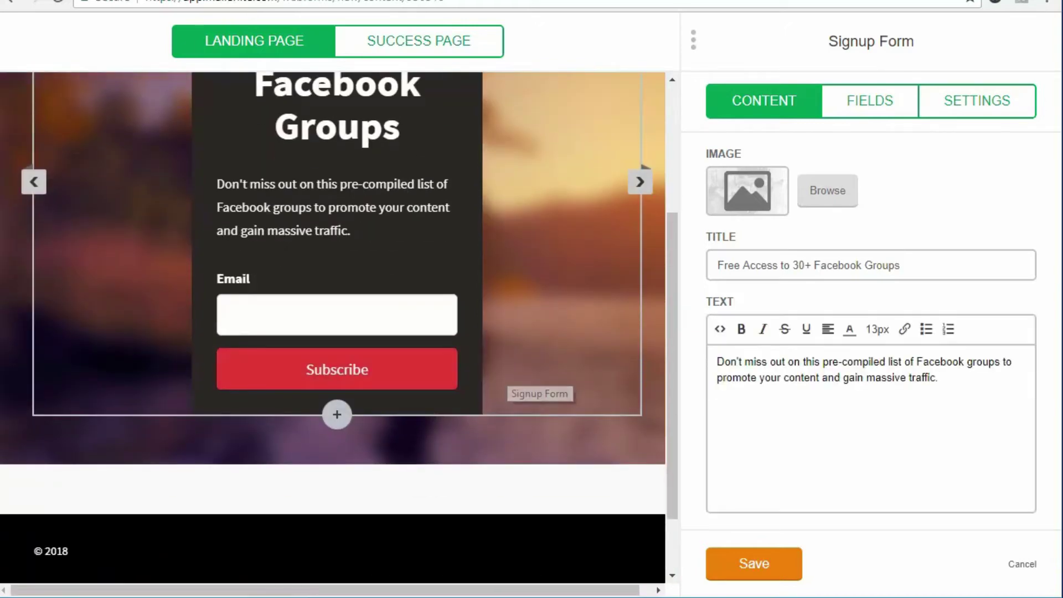
click(870, 100)
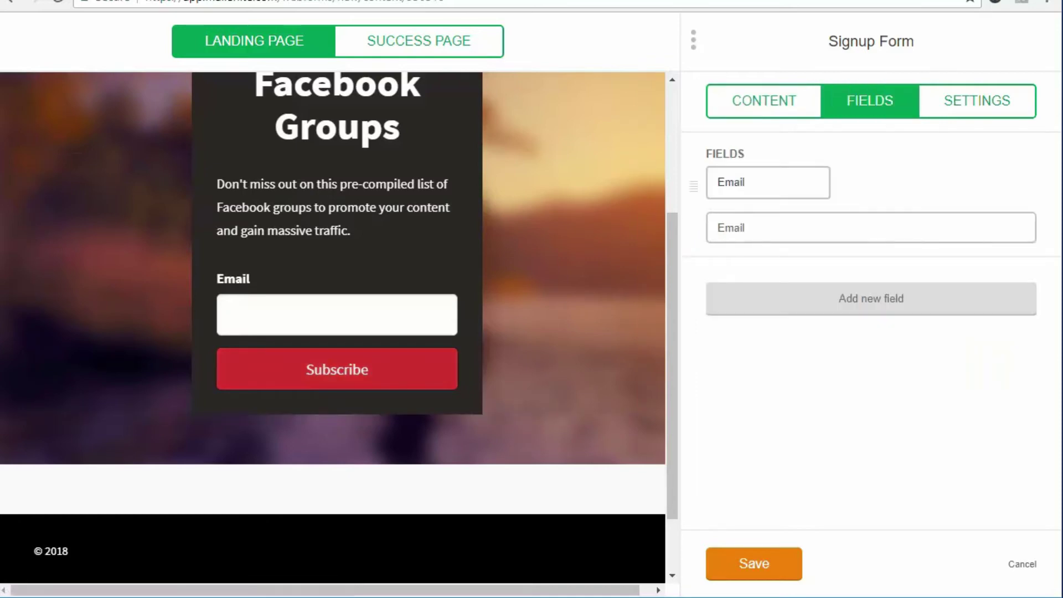
click(977, 100)
scroll(871, 333, down, 5)
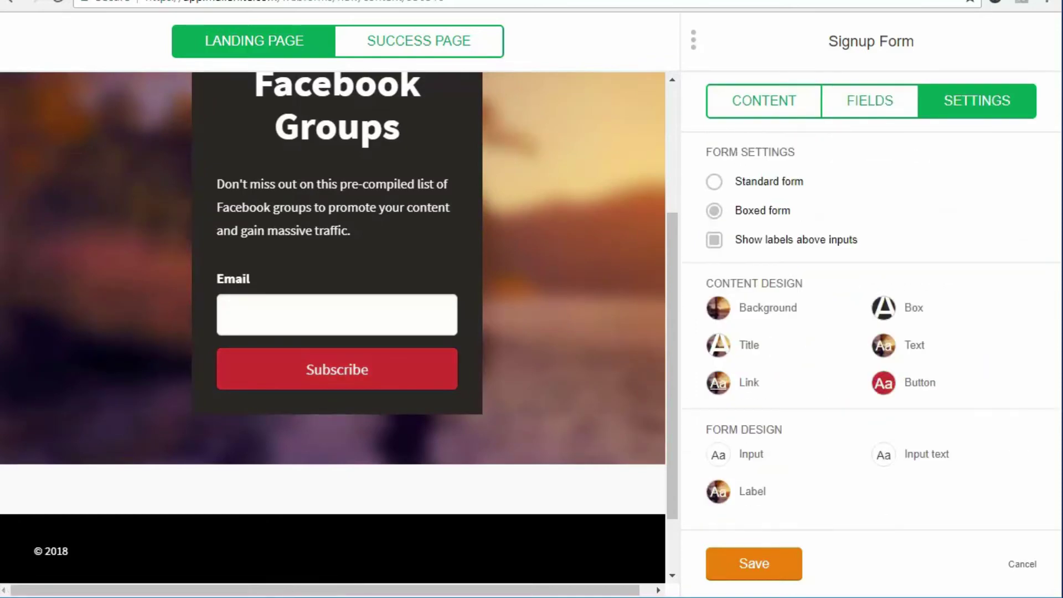
click(884, 383)
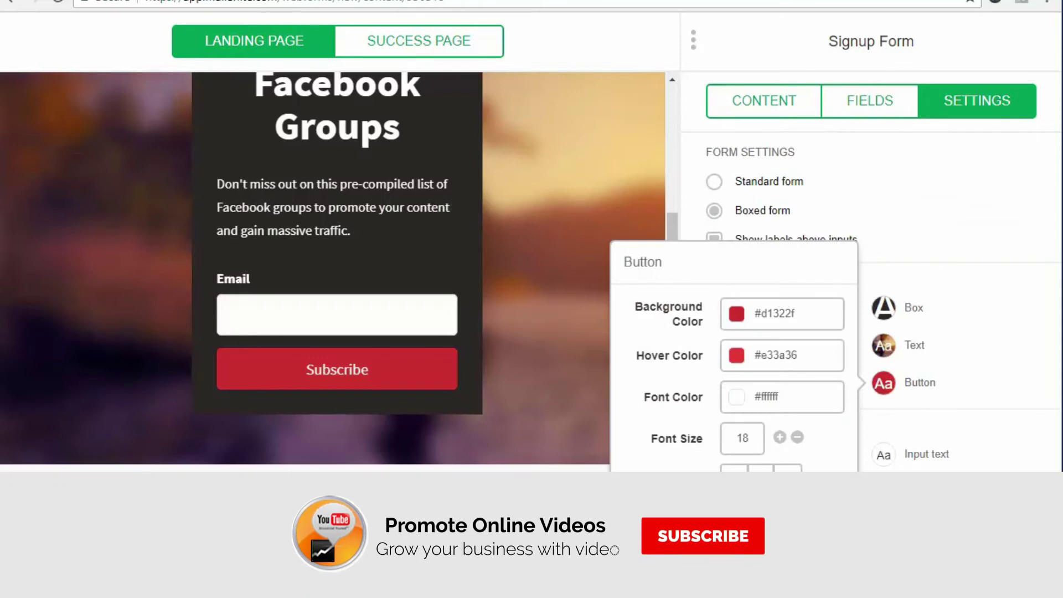
click(884, 383)
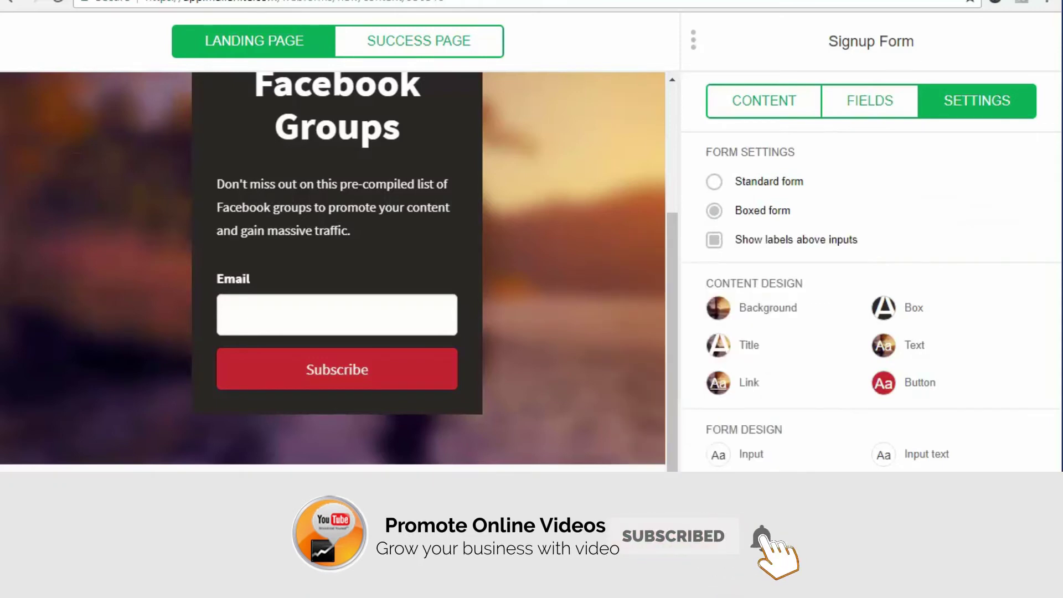
click(870, 100)
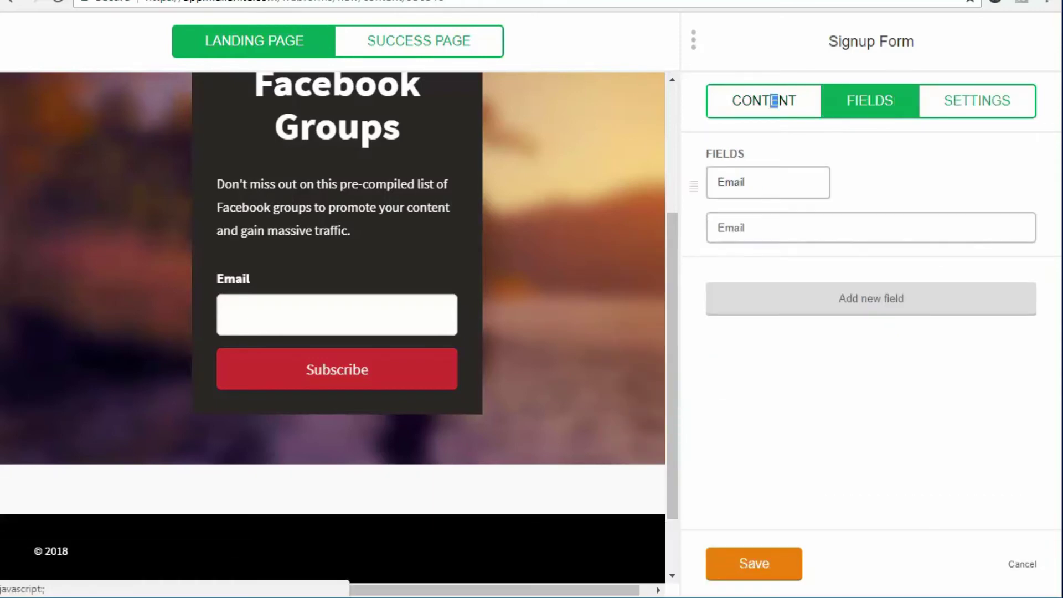
Step: Change the signup button label to 'SEND ME THE LIST!' and save the form
click(774, 100)
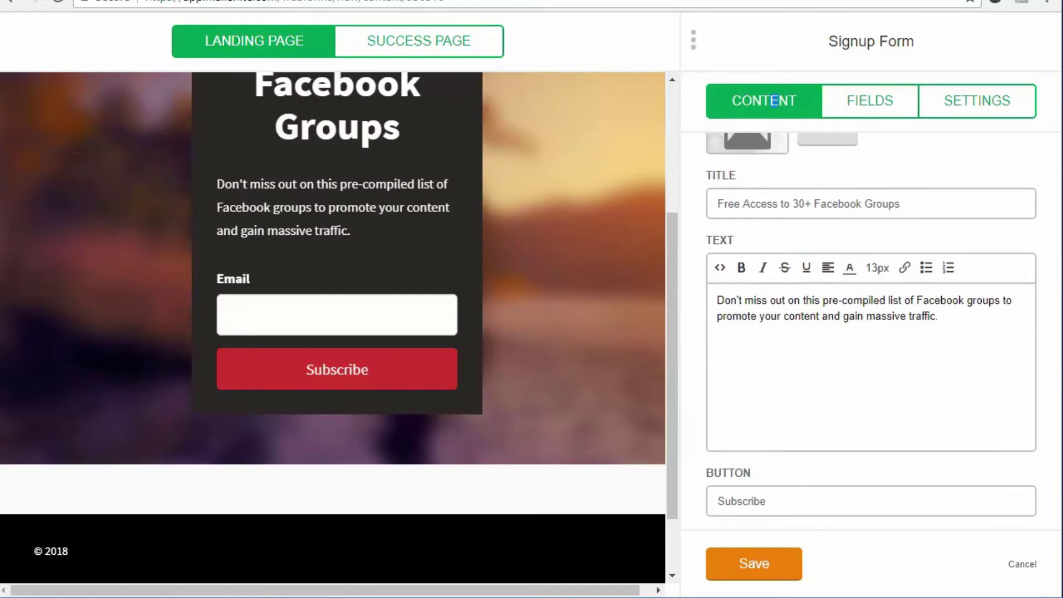
double_click(742, 501)
text(SEND ME TH)
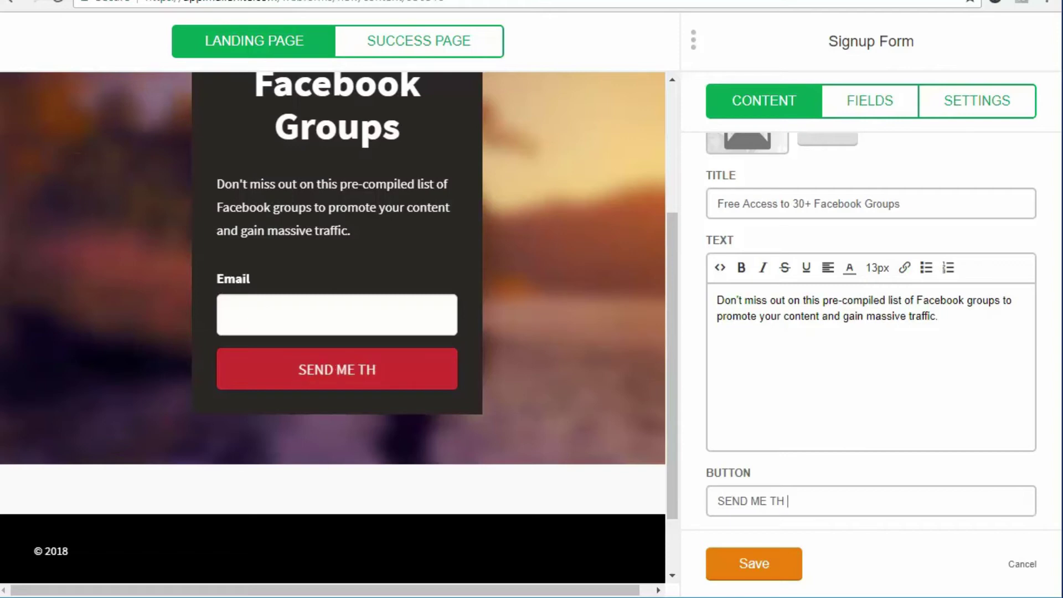
text(E LIST!)
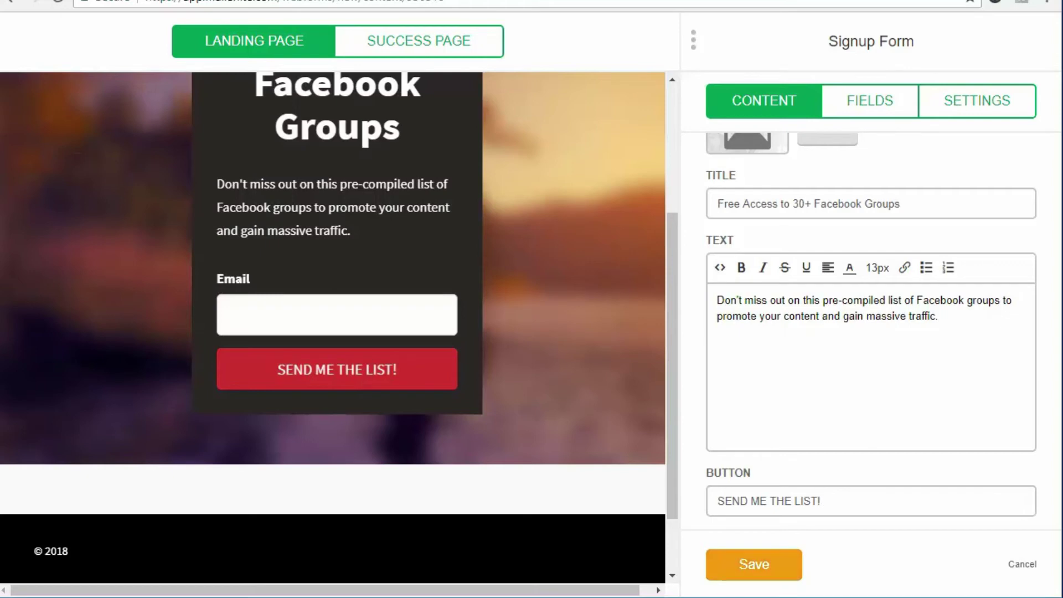
click(754, 564)
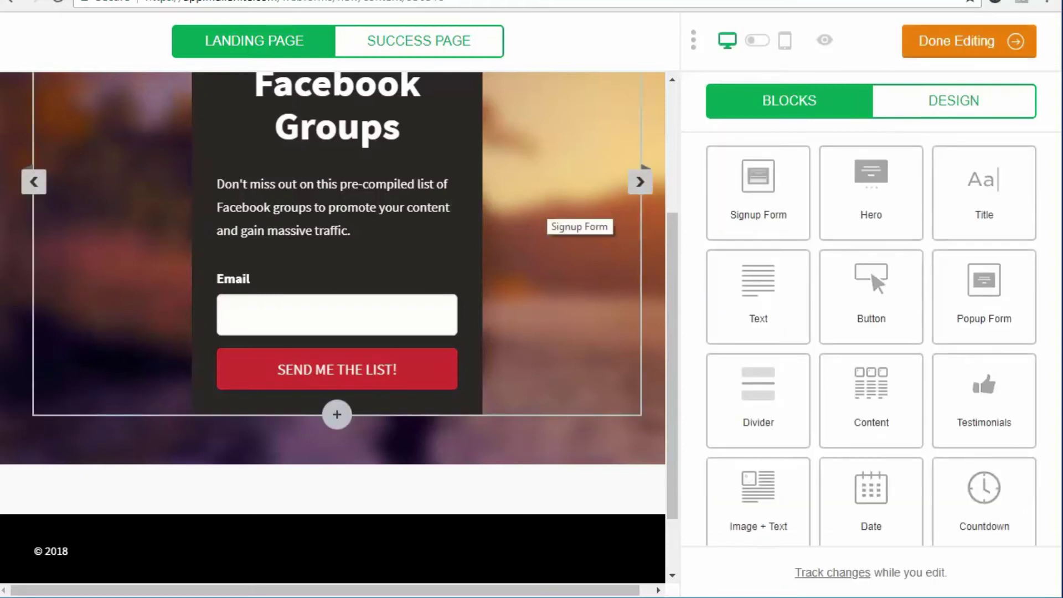
Step: Switch to editing the Success Page
scroll(547, 206, up, 3)
scroll(547, 206, down, 1)
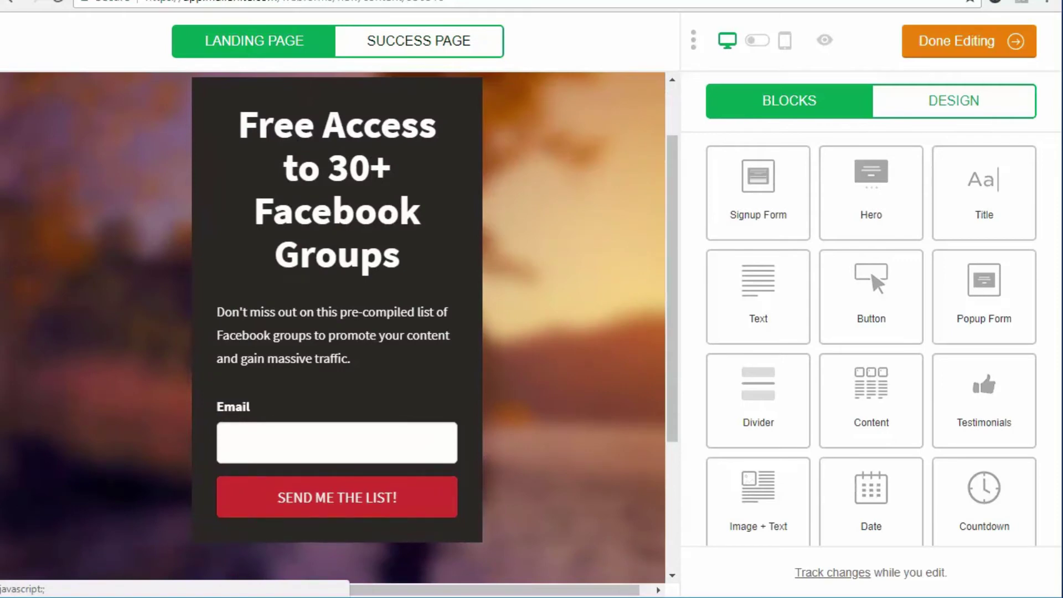
click(420, 41)
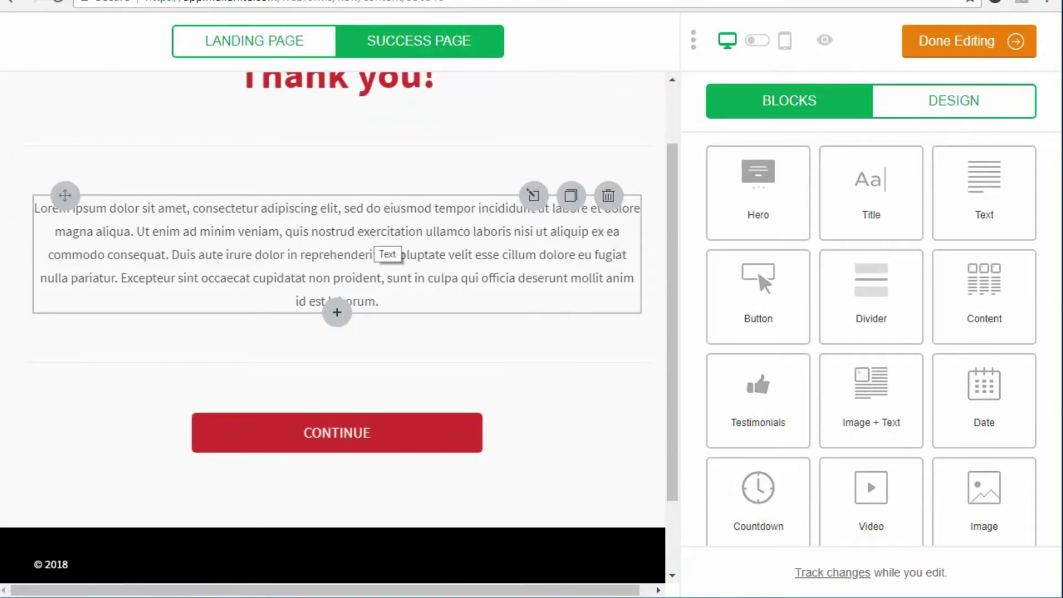
Step: Overwrite the success page's lorem paragraph with 'The download link is below.'
click(381, 245)
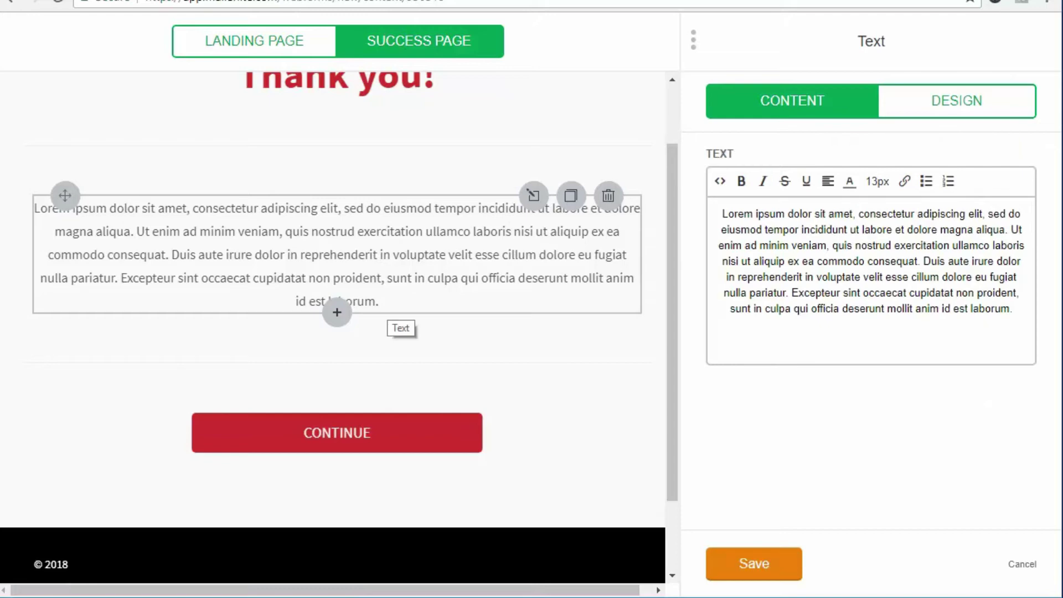
click(387, 303)
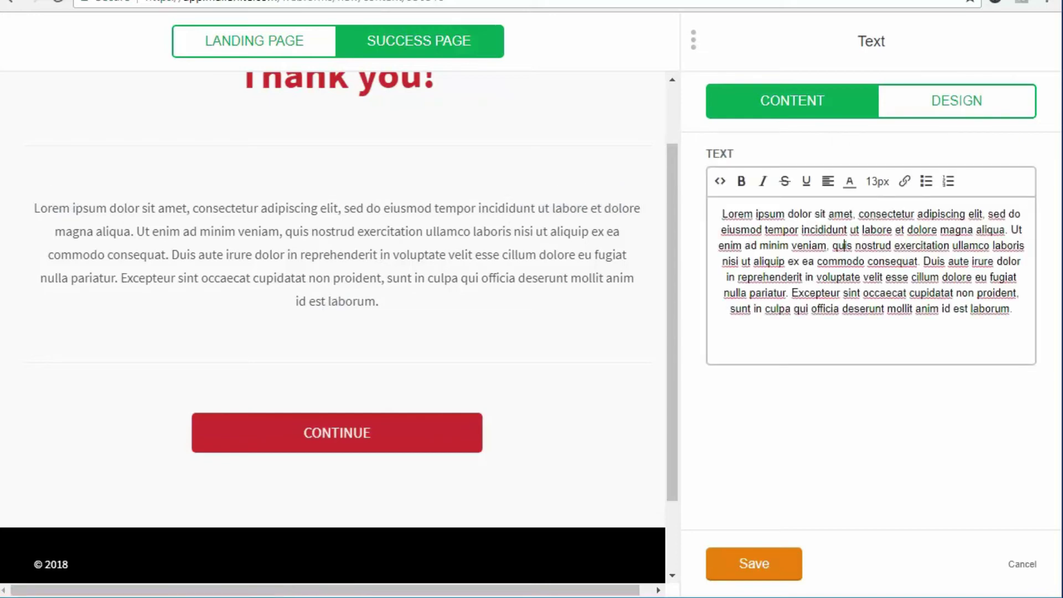
key(ctrl+a)
text(tHANK)
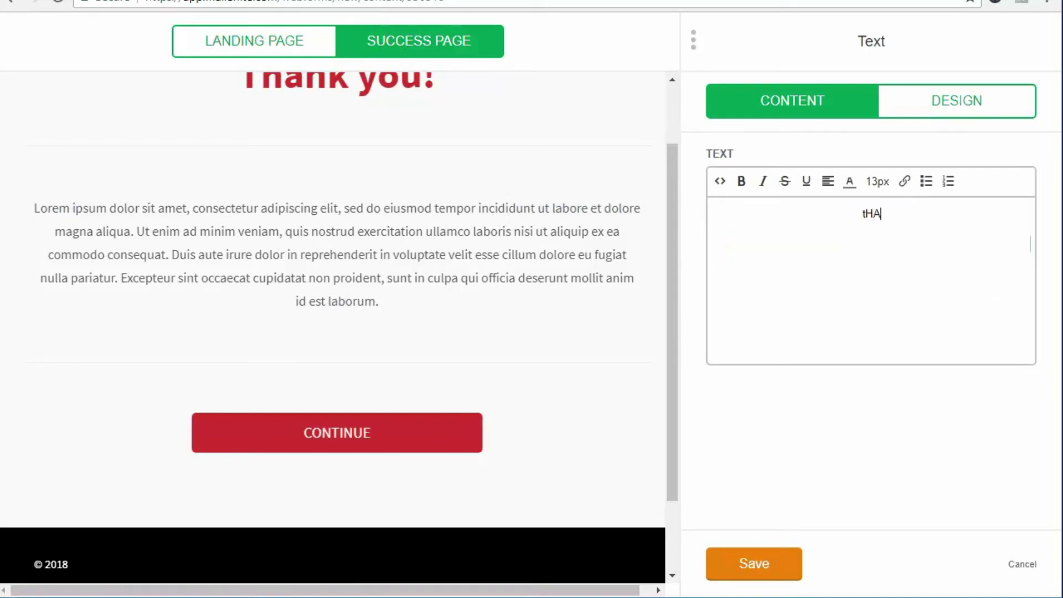
key(BackSpace)
key(BackSpace)
key(BackSpace)
key(BackSpace)
key(BackSpace)
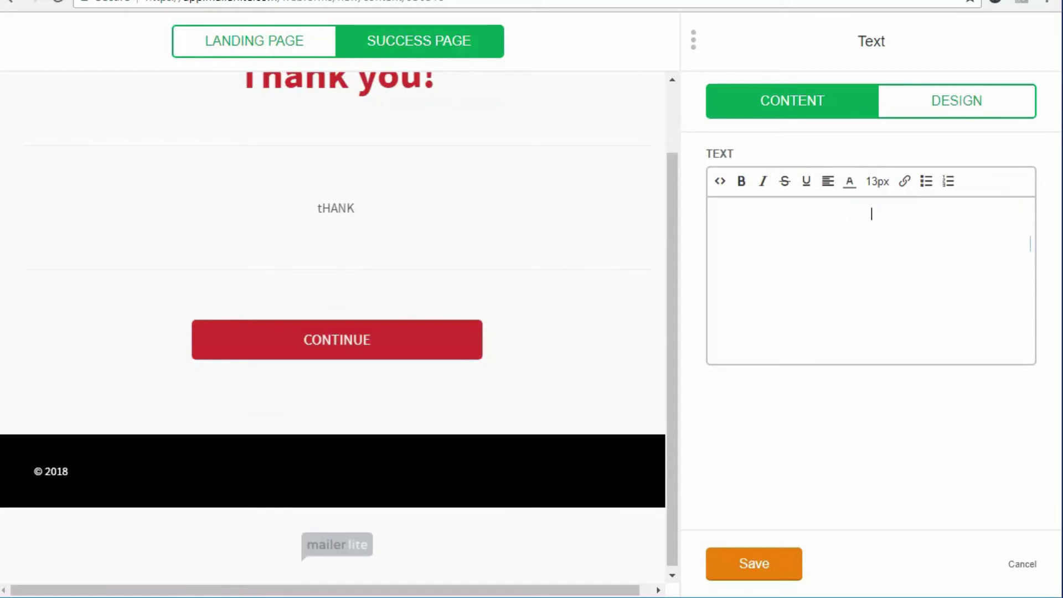
text(T)
key(BackSpace)
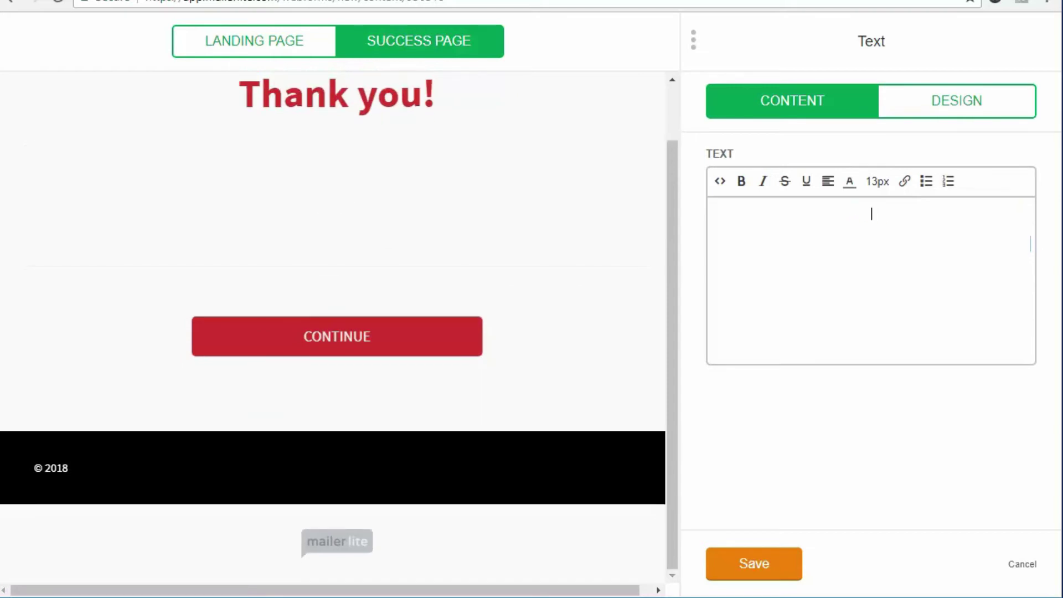
text(yOU)
key(BackSpace)
key(BackSpace)
key(BackSpace)
text(tHE)
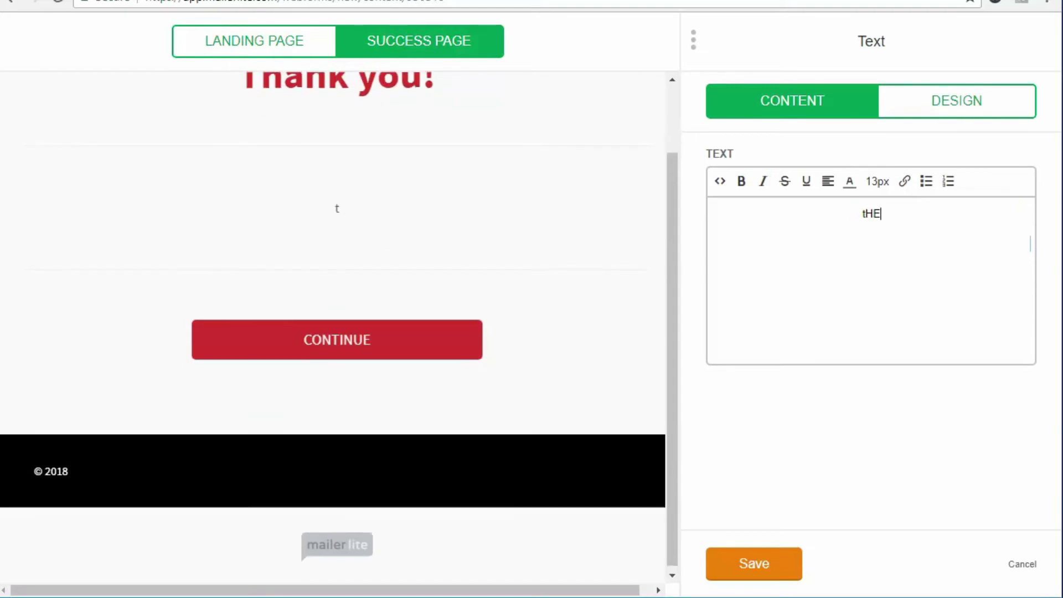
key(BackSpace)
key(BackSpace)
key(BackSpace)
text(The do)
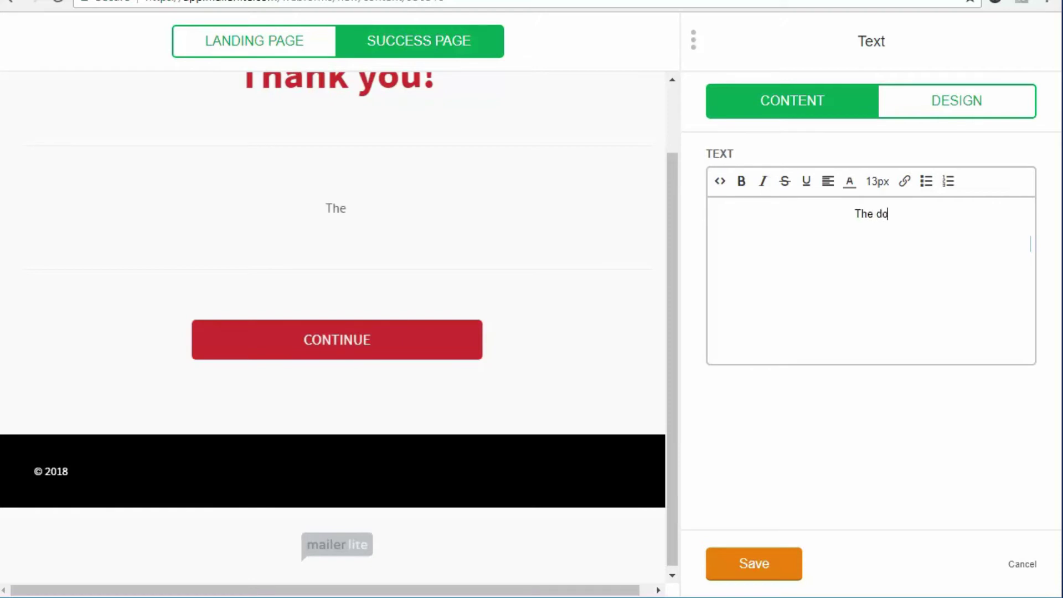
text(wnload link )
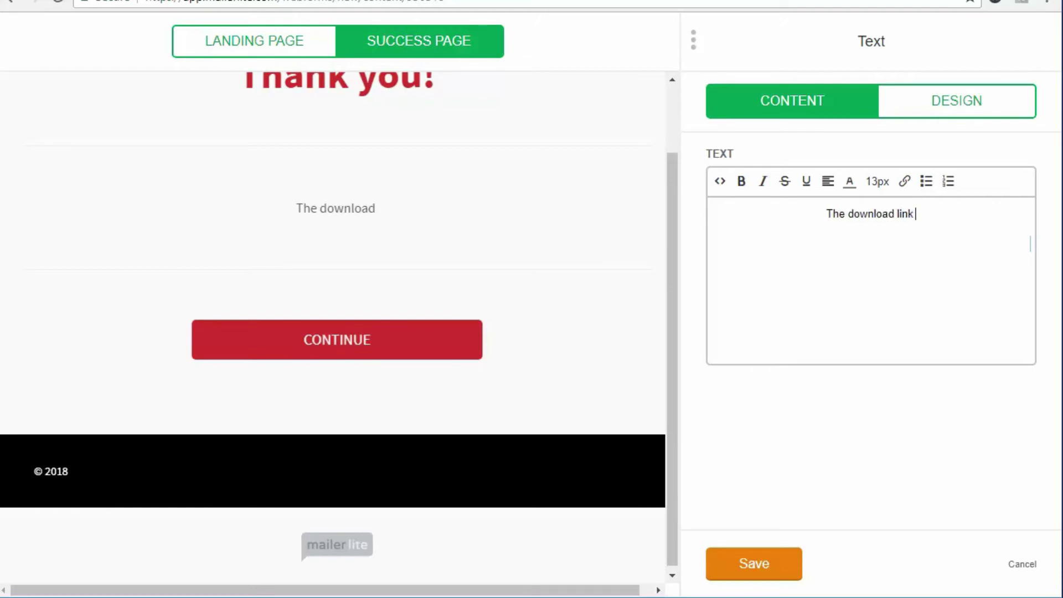
text(is below.)
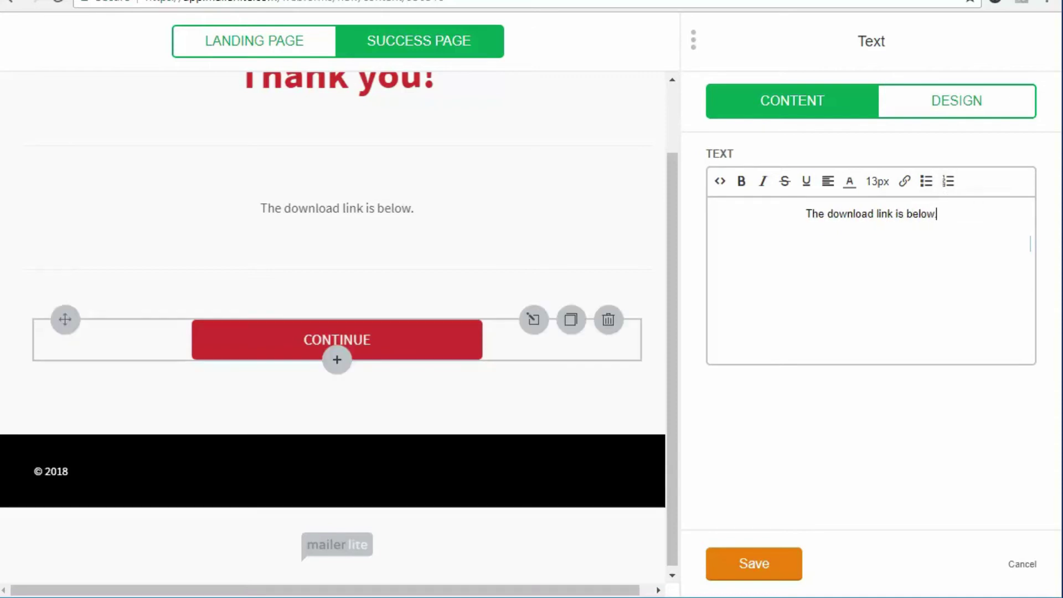
click(429, 354)
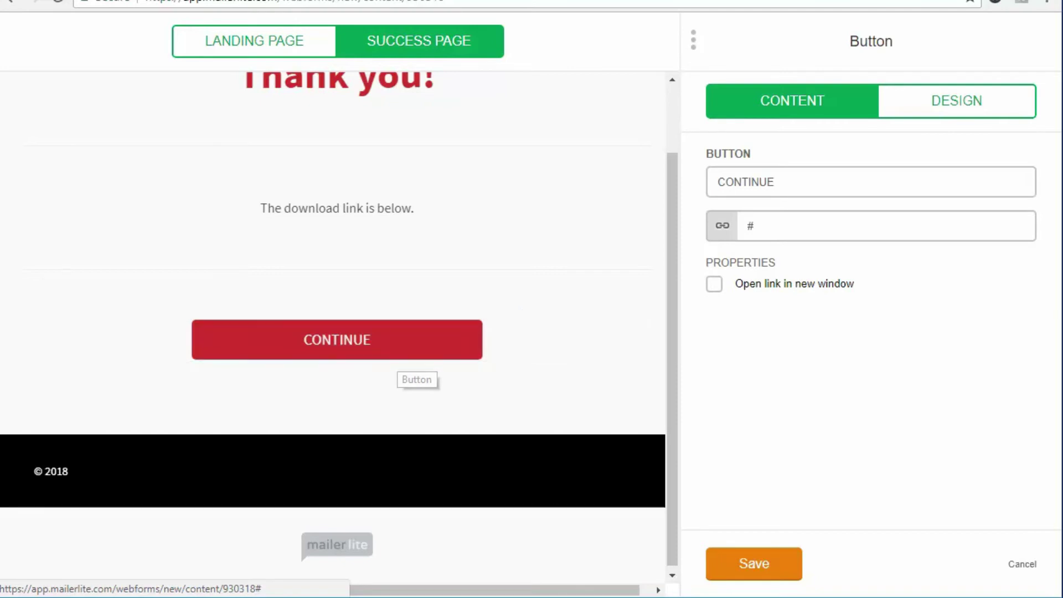
Step: Label the button 'Click here to download', link it to FacebookGroupList.pdf without the stray #, and save
drag(782, 183, 642, 159)
text(C)
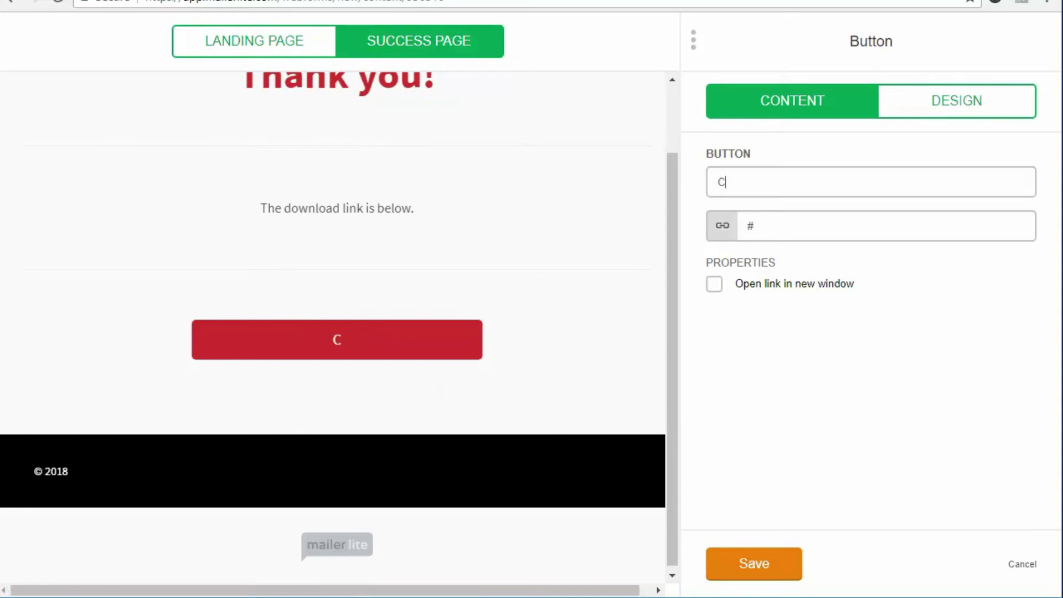
text(lick here to download)
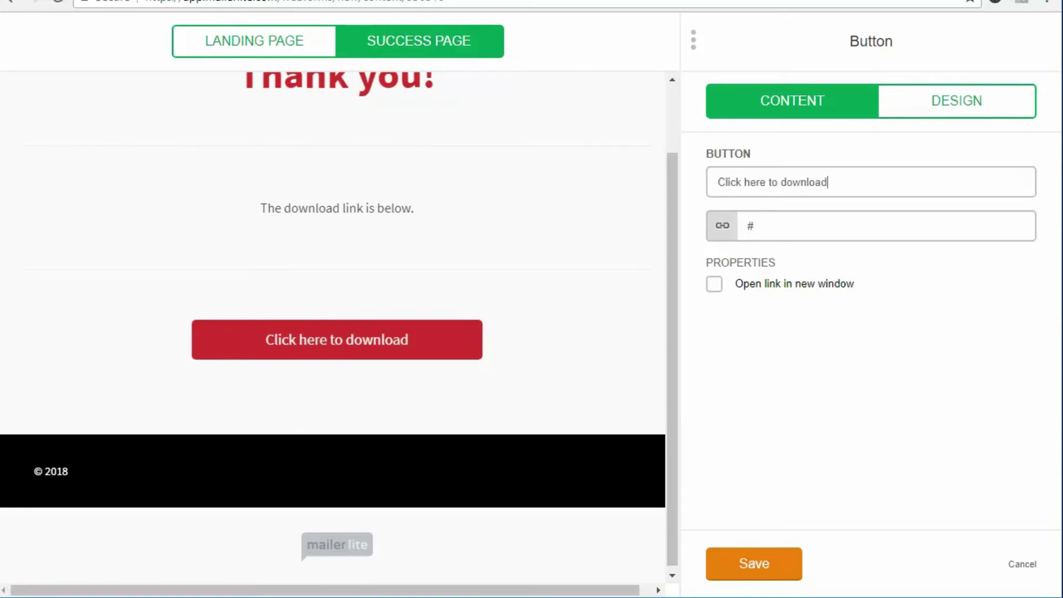
click(754, 226)
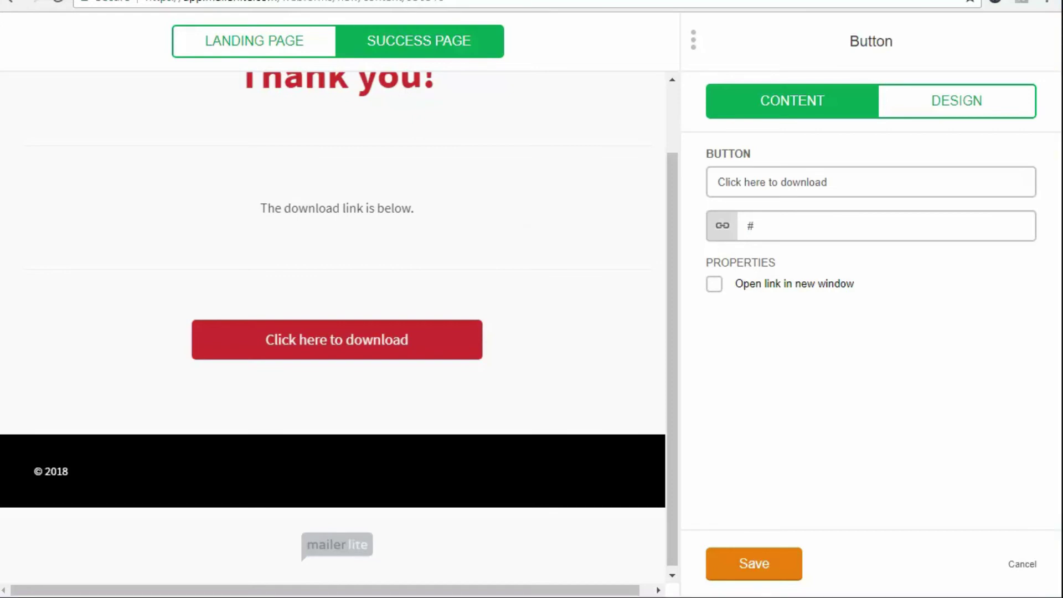
key(ctrl+v)
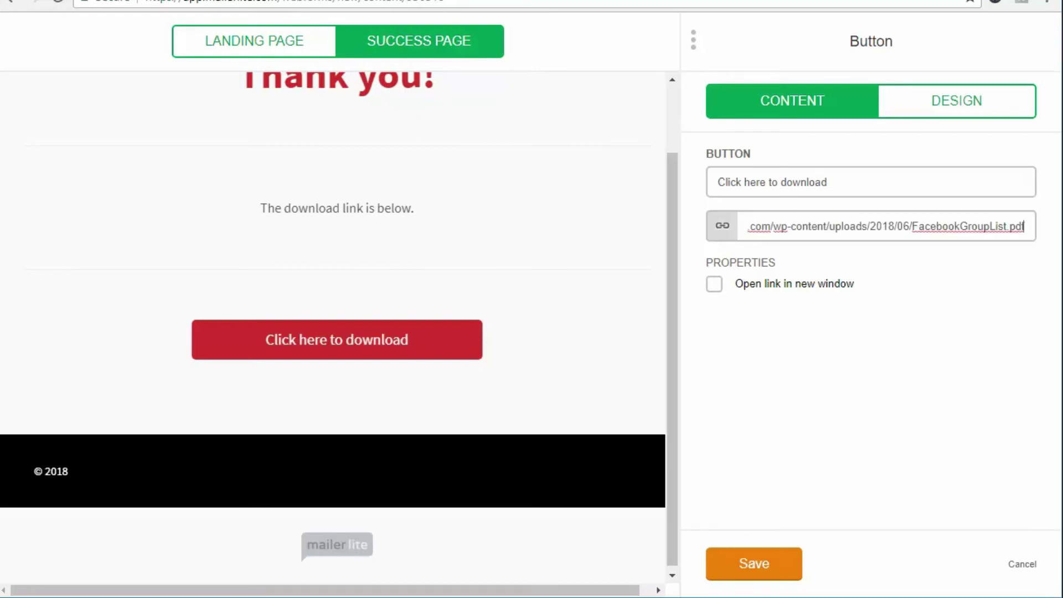
drag(757, 226, 636, 225)
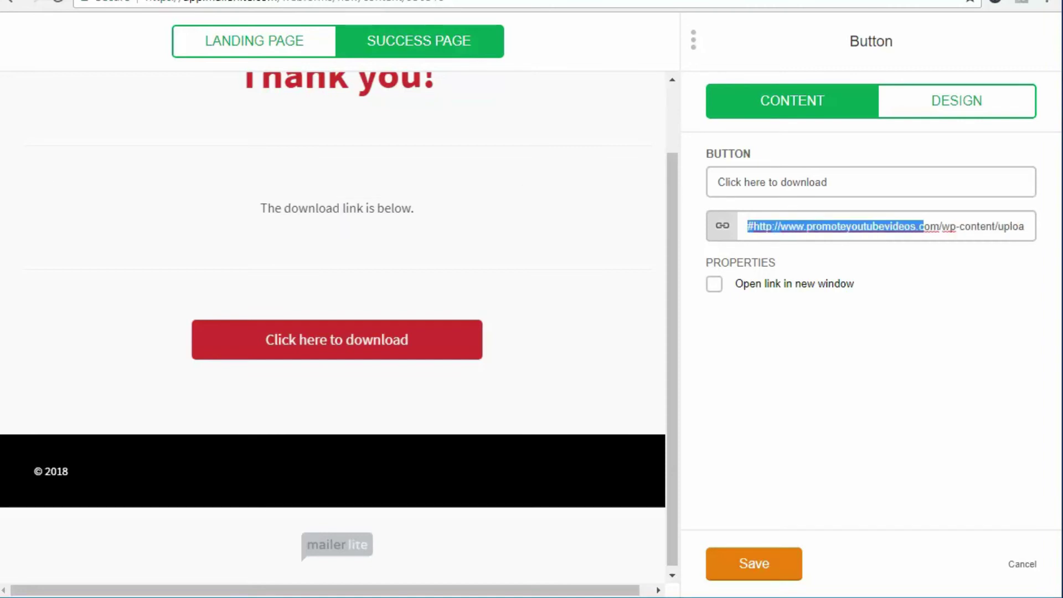
click(748, 227)
key(Delete)
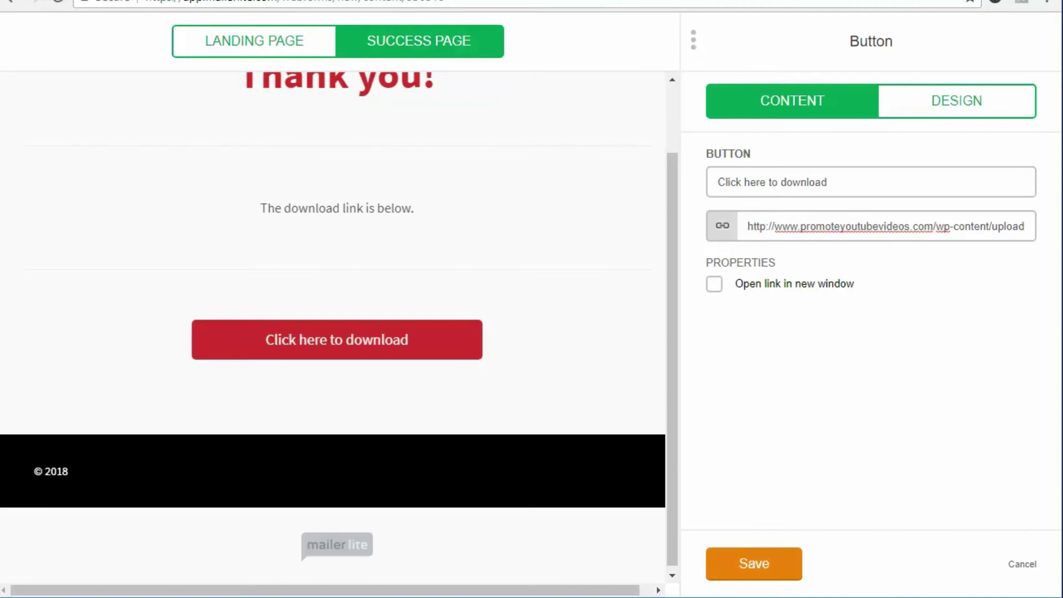
click(753, 563)
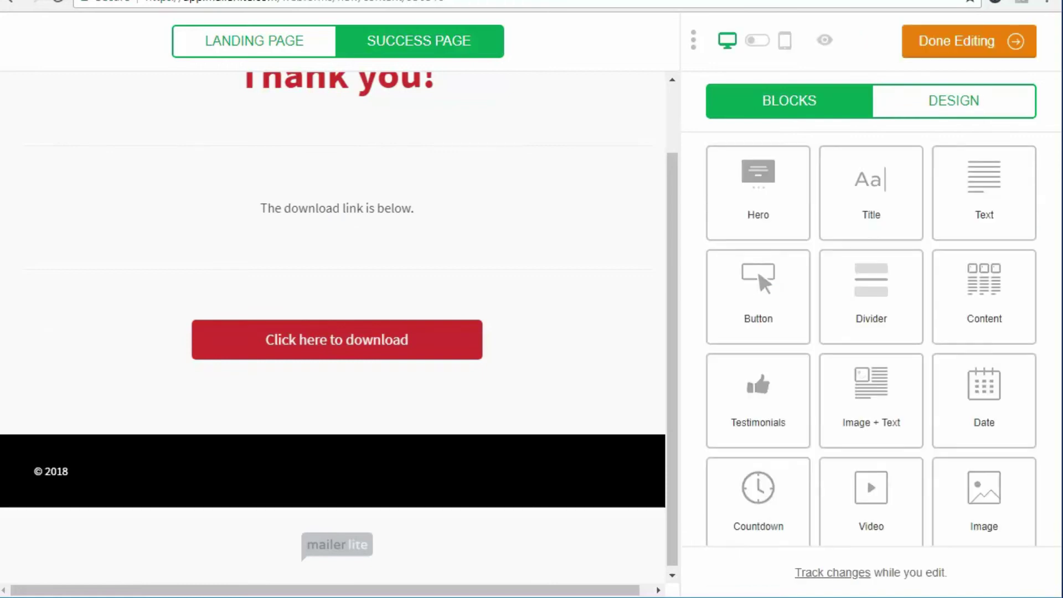
Step: Finish editing and change the Landing Page URL slug to facebookgrouplist
scroll(435, 477, up, 2)
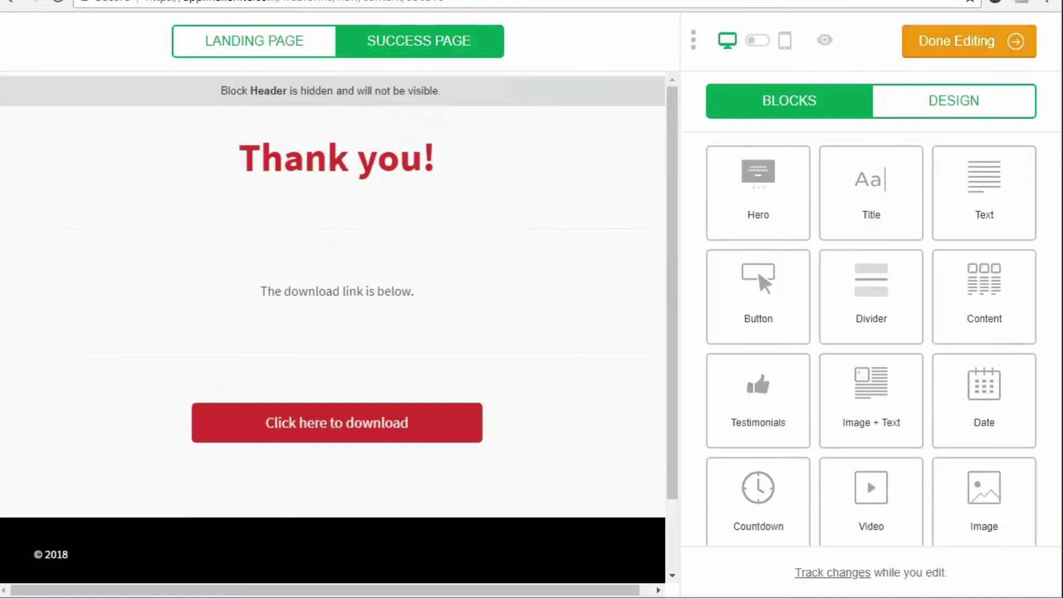
click(969, 41)
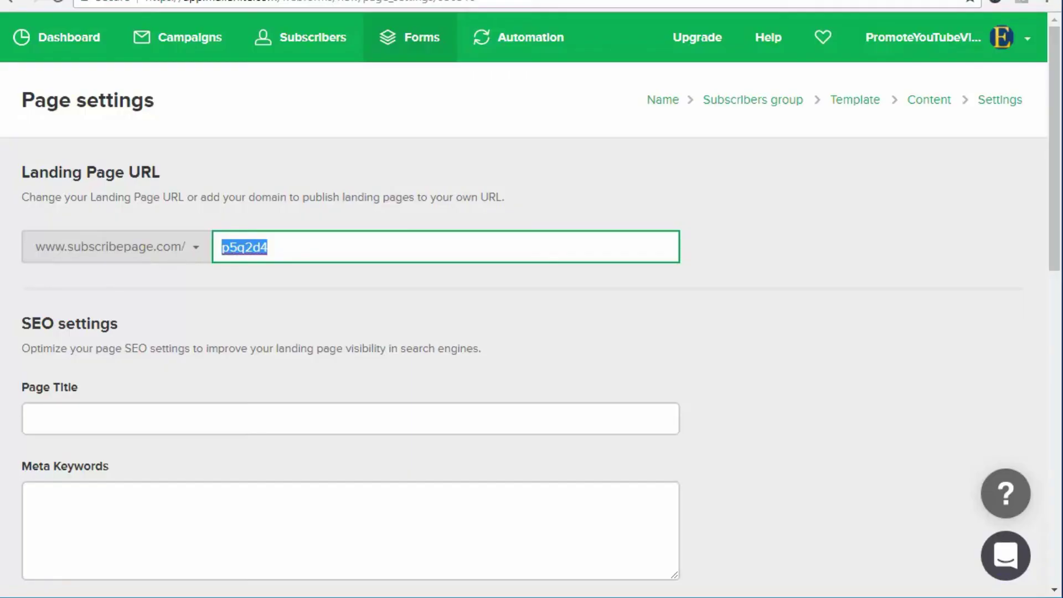
text(facebook)
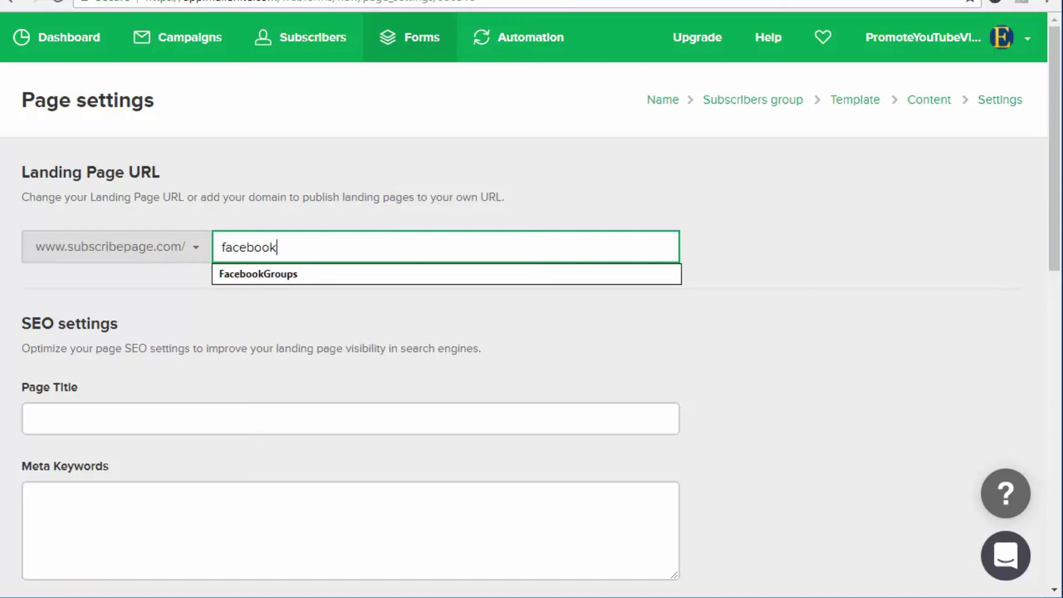
key(Down)
key(BackSpace)
text(kgrouplist)
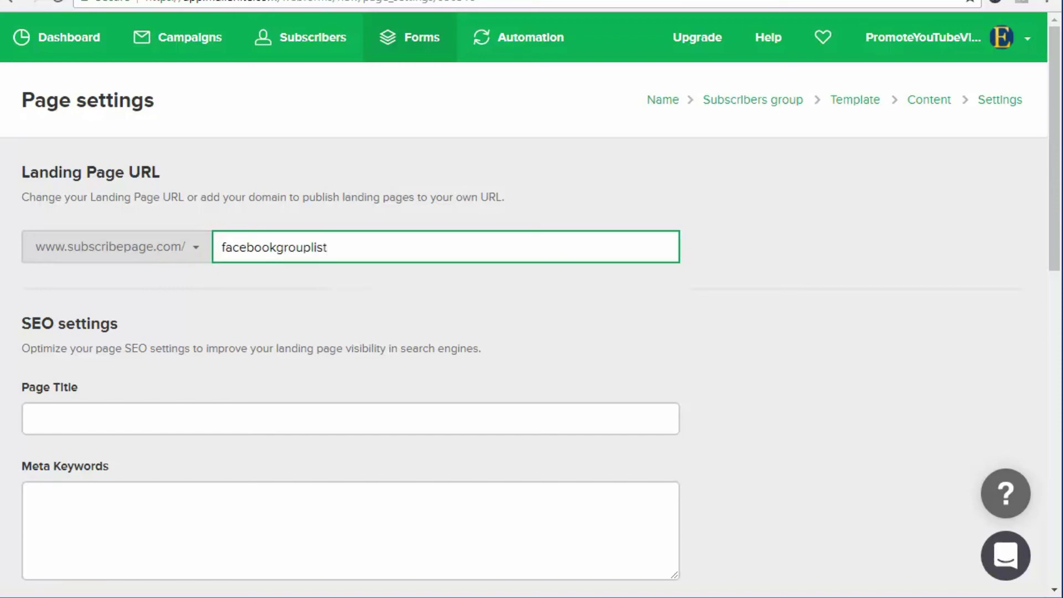
click(166, 419)
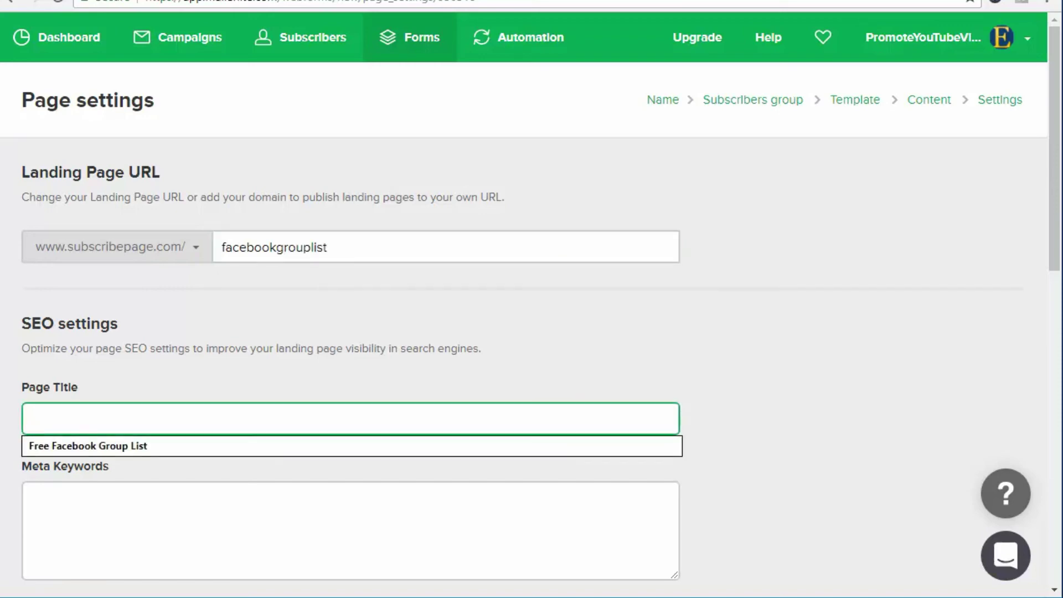
Step: Title the page 'Free Facebook Group List' and use 'facebook list, facebook groups, facebook for traffic' as keywords and description
scroll(354, 332, down, 1)
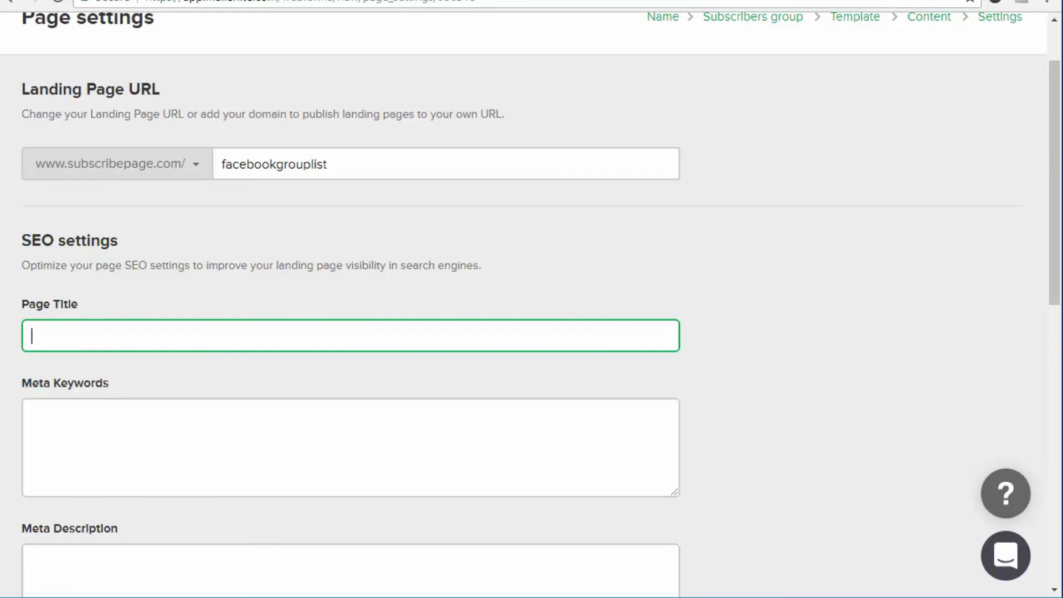
key(Down)
key(Down)
key(Return)
key(Tab)
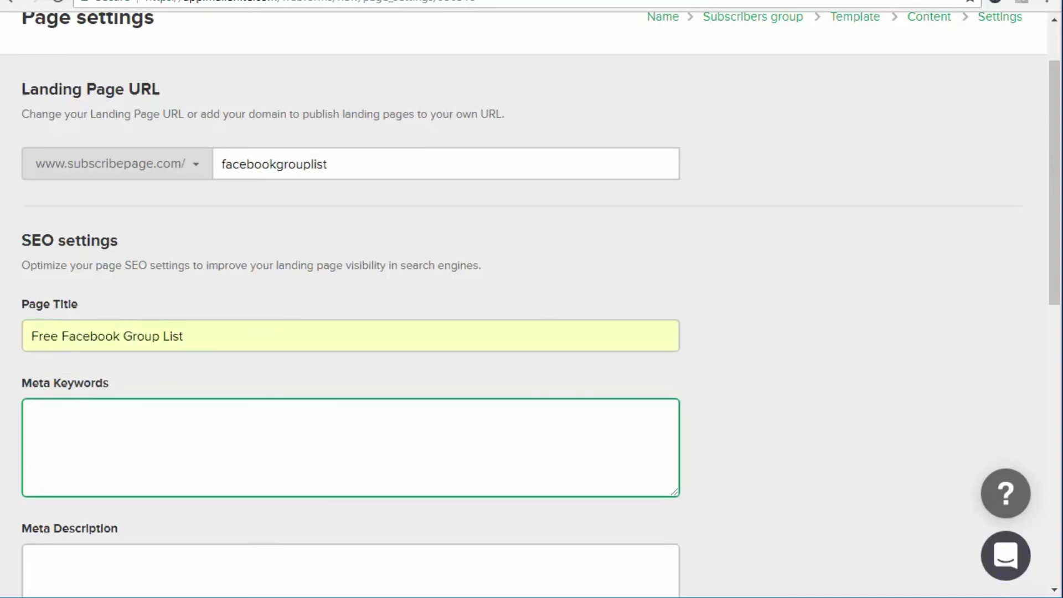
text(facebook list, f)
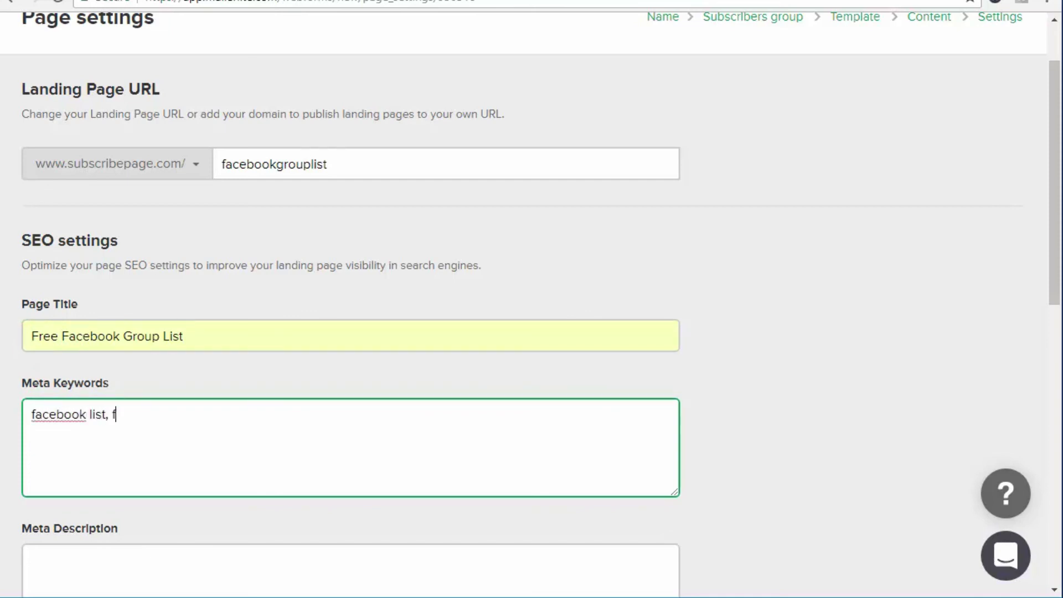
text(acebook groups)
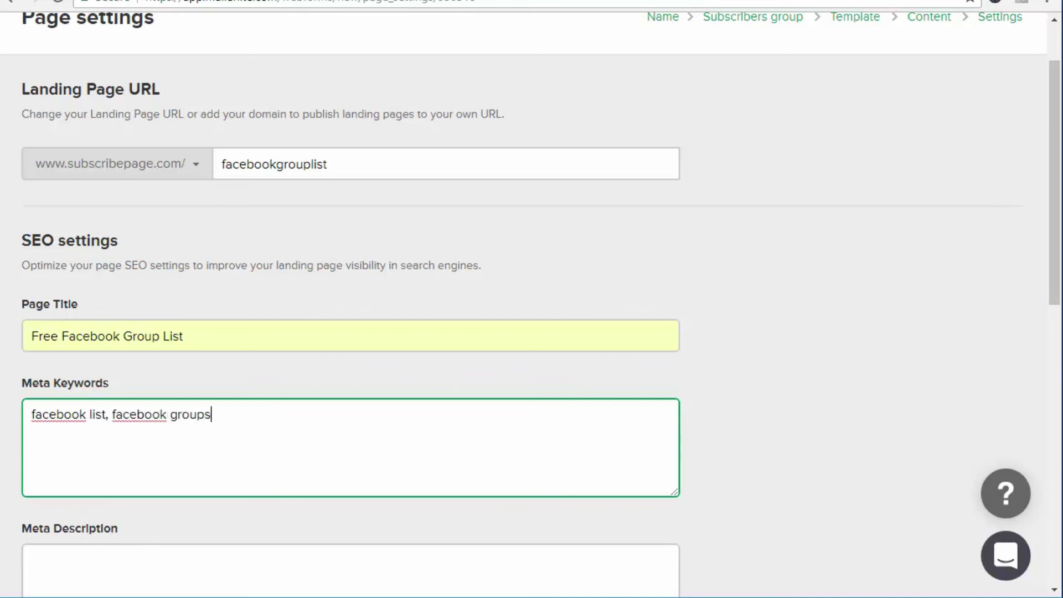
text(, facebook for traffic)
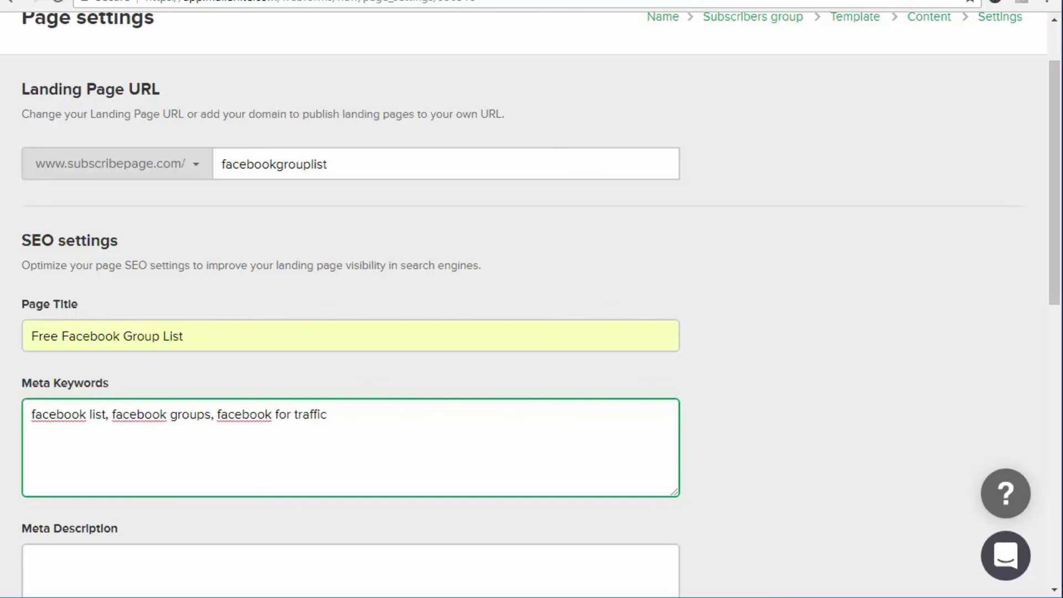
key(ctrl+a)
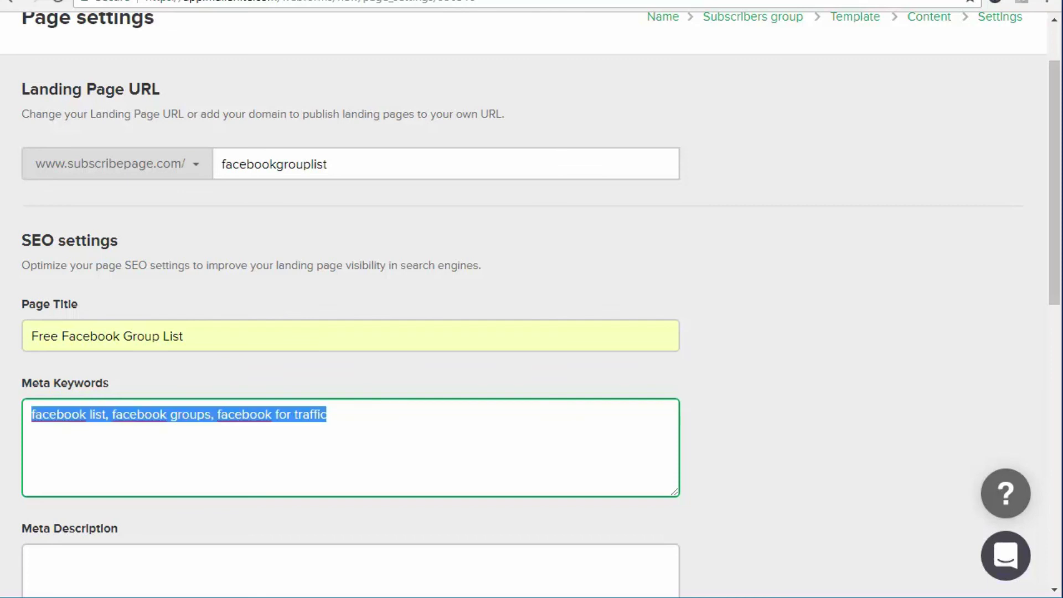
key(ctrl+c)
key(Tab)
key(ctrl+v)
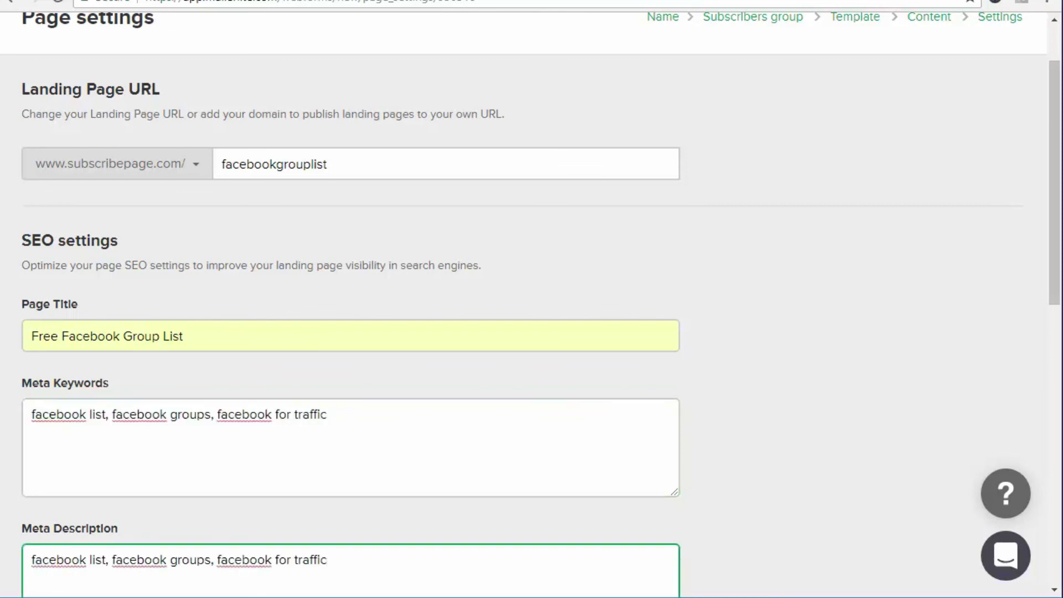
Step: Allow search engines to index the landing page and save the page settings
scroll(530, 290, down, 6)
scroll(530, 299, up, 7)
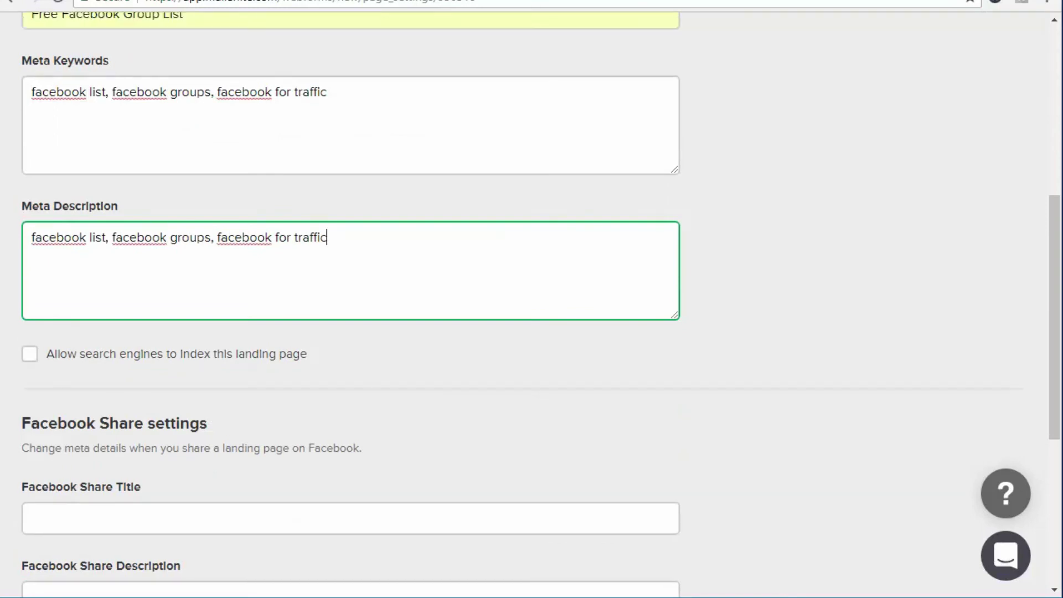
scroll(530, 299, down, 10)
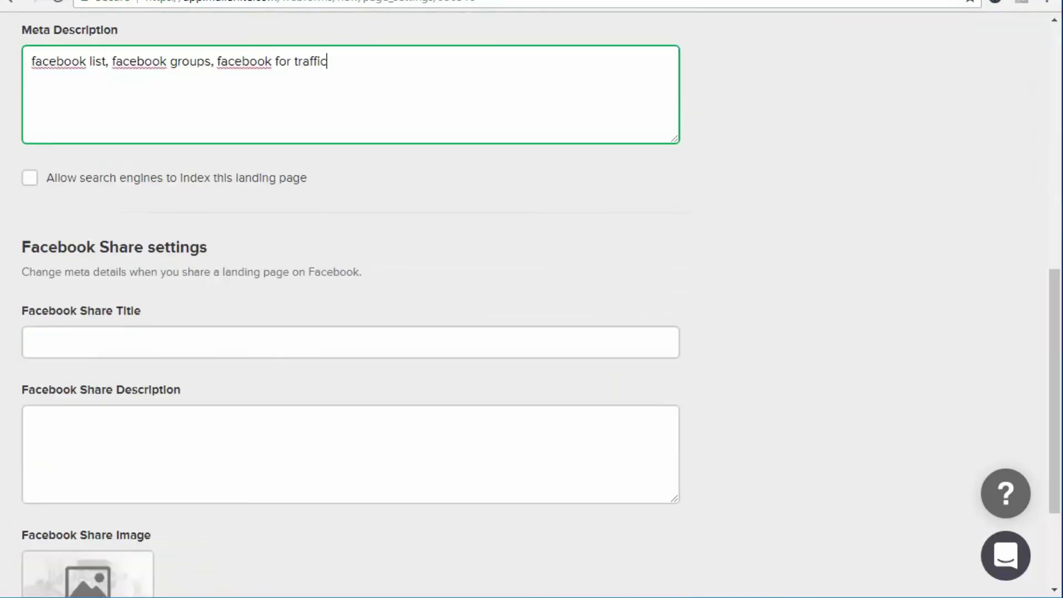
scroll(529, 299, up, 3)
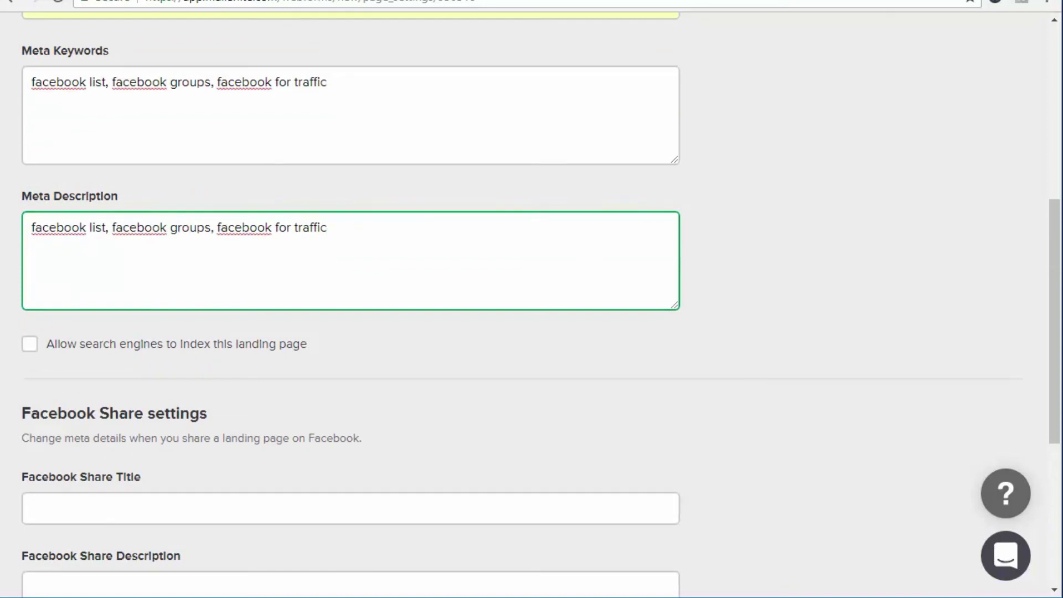
click(30, 344)
scroll(530, 299, down, 6)
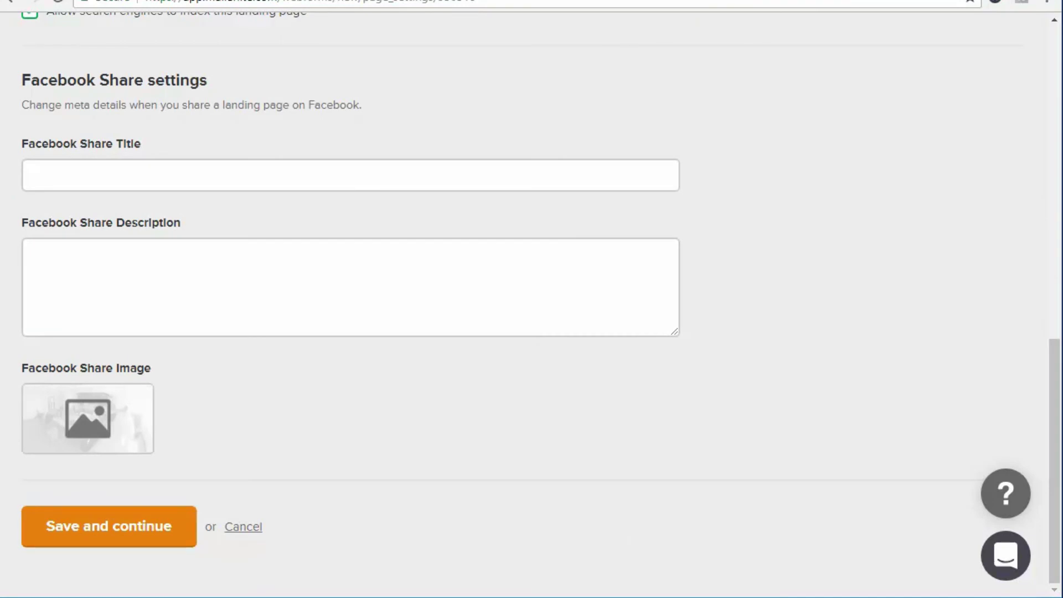
click(109, 526)
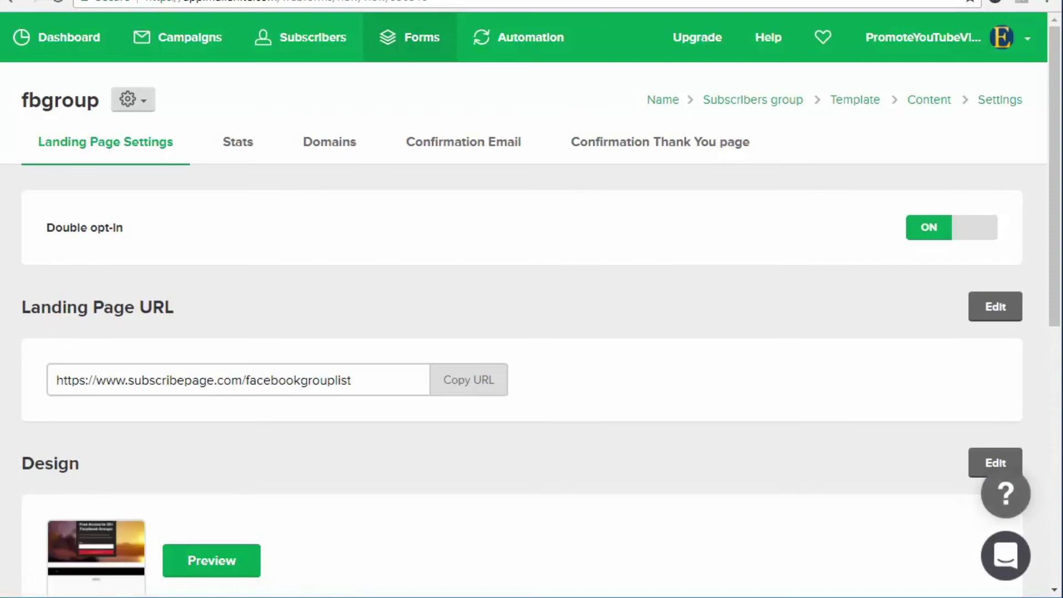
triple_click(222, 380)
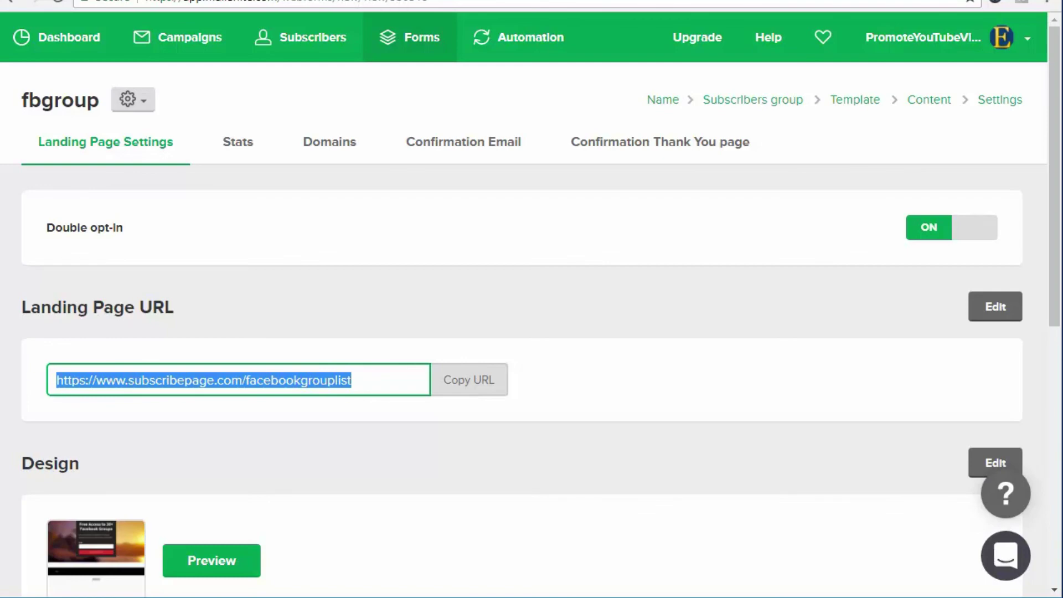
key(ctrl+t)
key(ctrl+v)
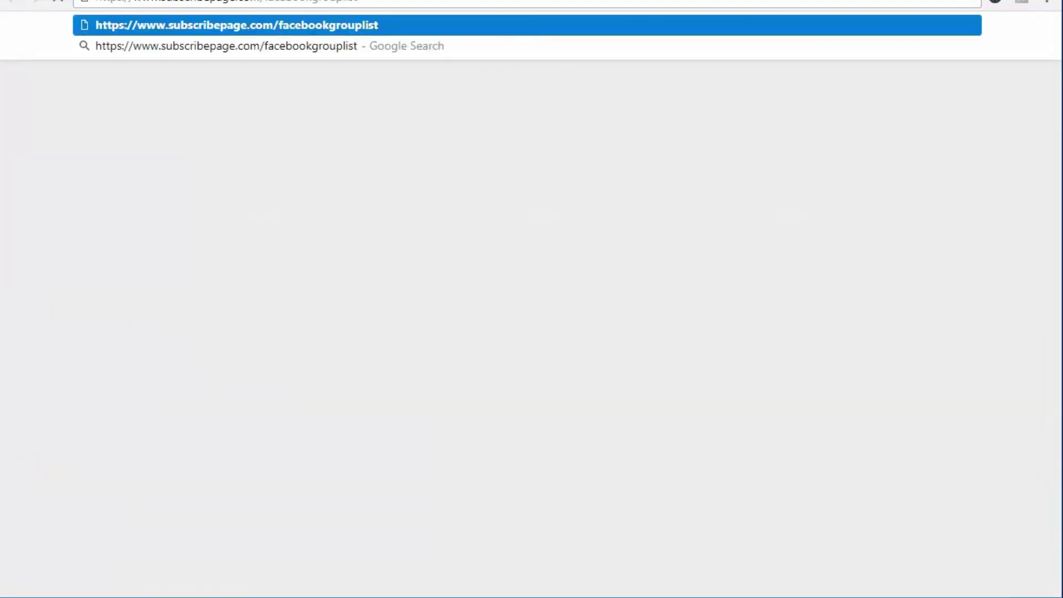
Step: Load the live facebookgrouplist page and use the Thank you! page's 'Click here to download' button
key(Return)
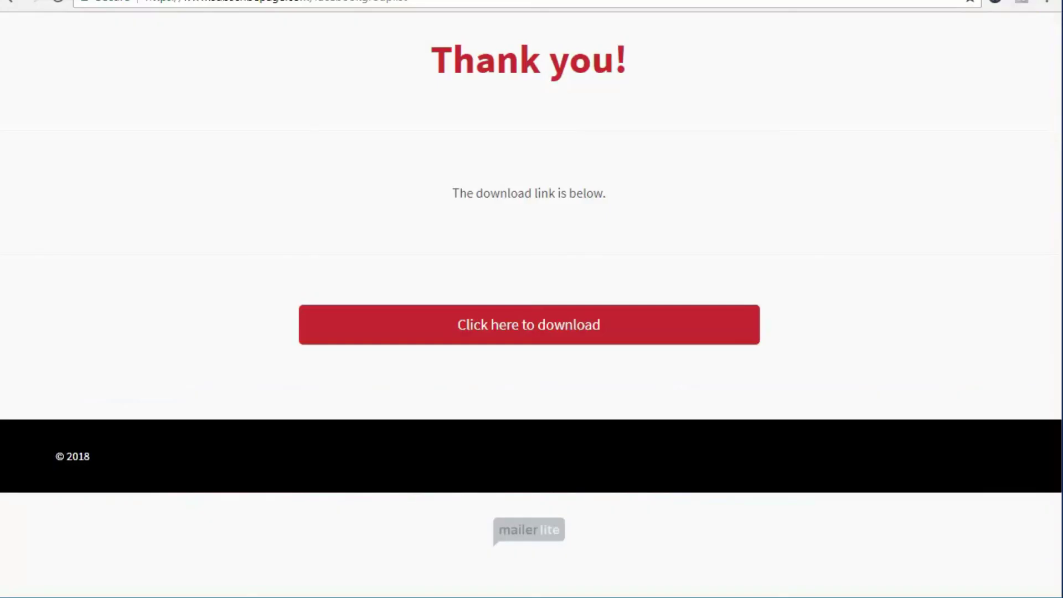
click(529, 324)
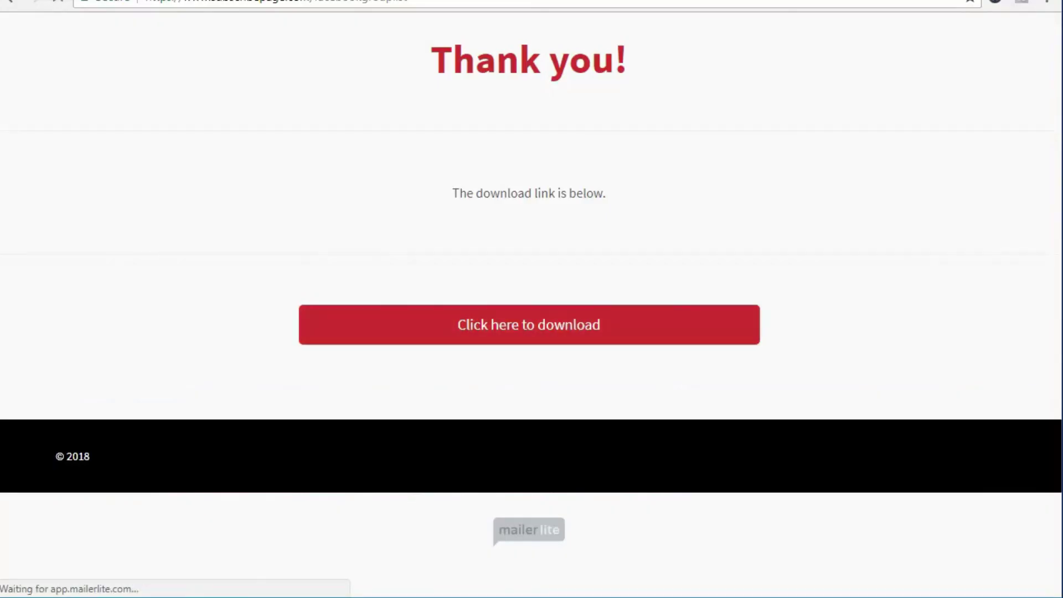
Step: Scroll through the Facebook group tables in FacebookGroupList.pdf in the Chrome PDF viewer
scroll(522, 326, down, 8)
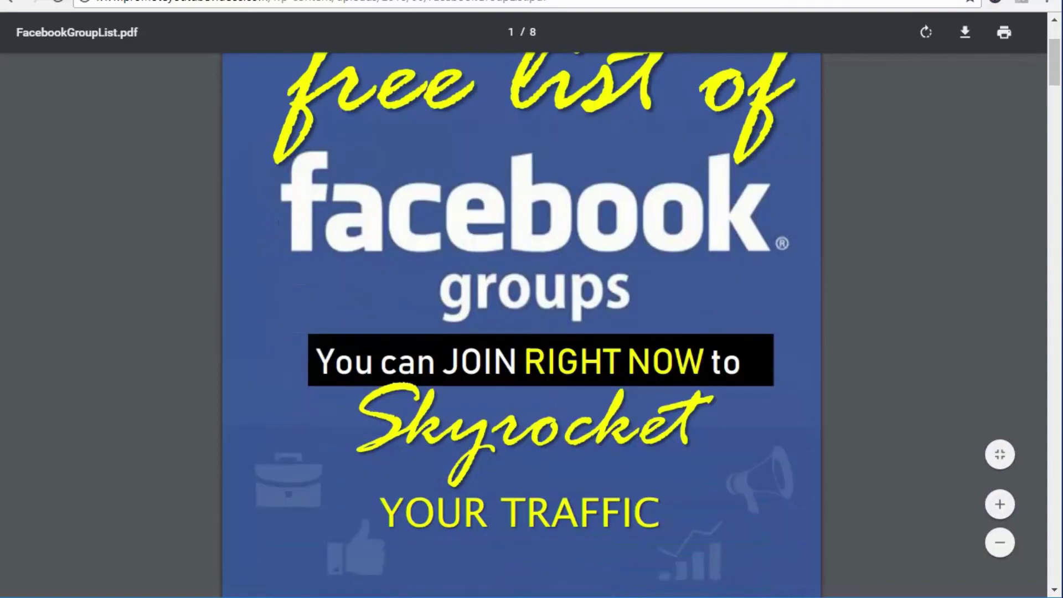
scroll(522, 325, down, 15)
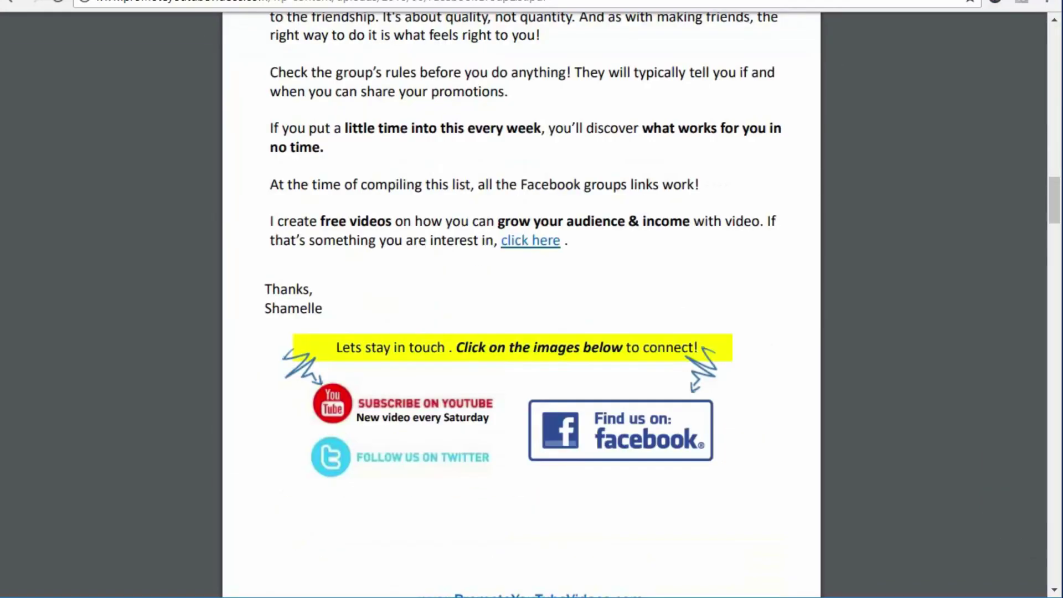
scroll(522, 326, down, 1)
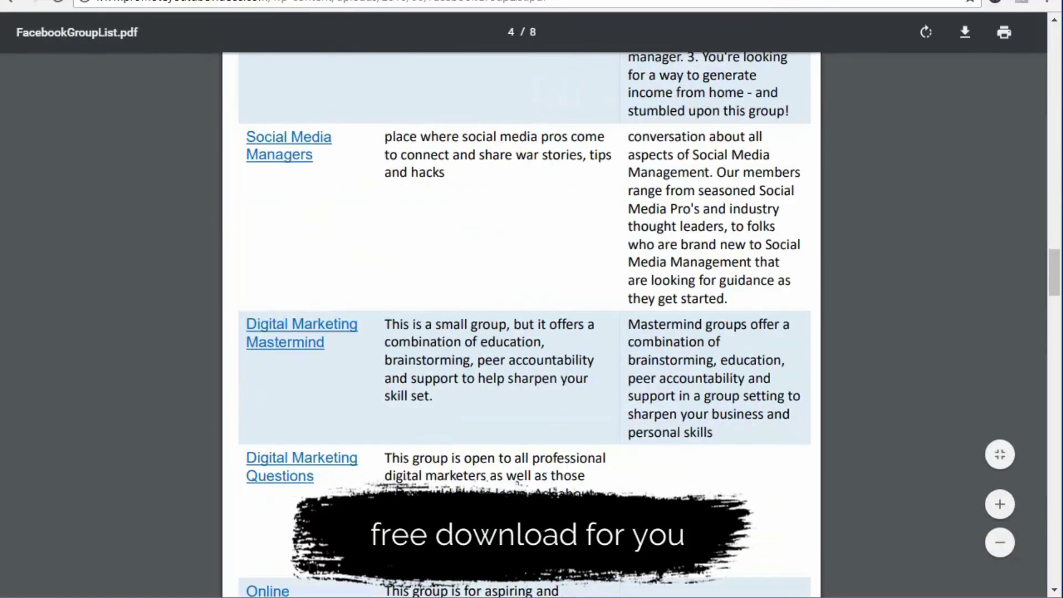
scroll(521, 325, down, 6)
scroll(521, 326, up, 10)
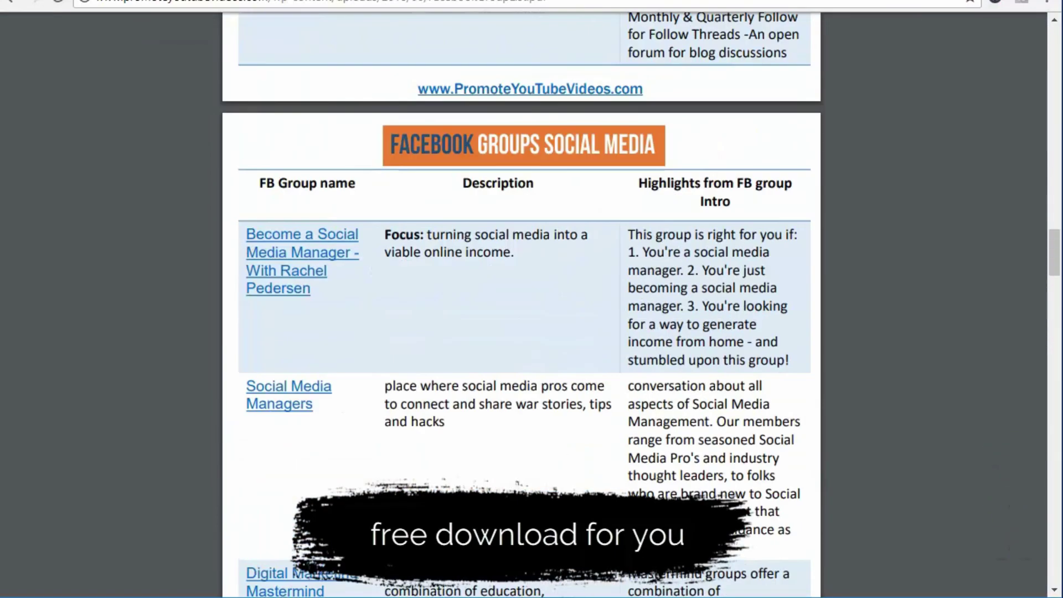
scroll(522, 326, up, 15)
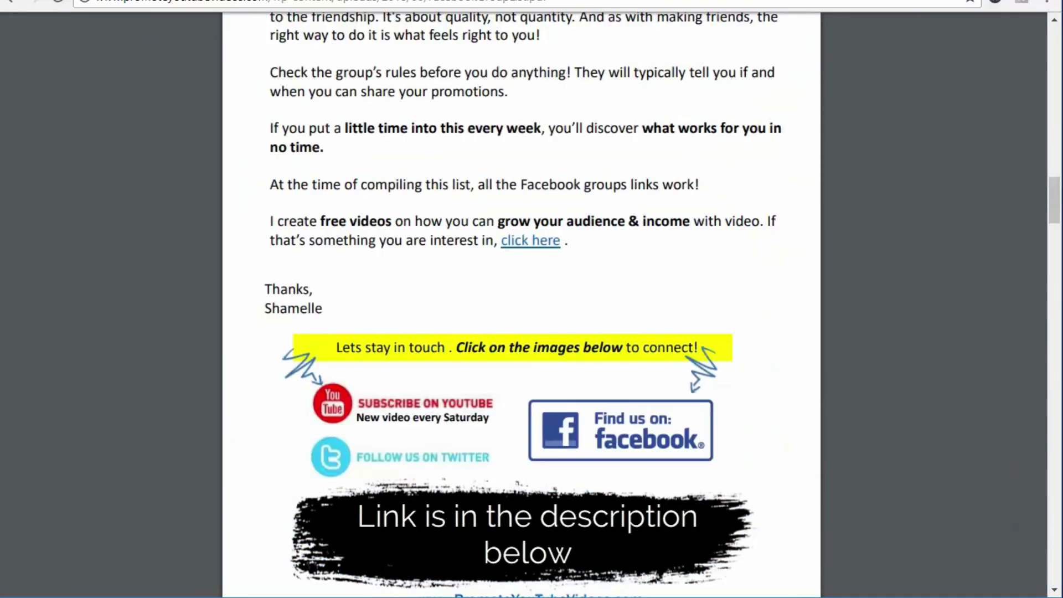
scroll(522, 326, down, 15)
scroll(522, 325, down, 6)
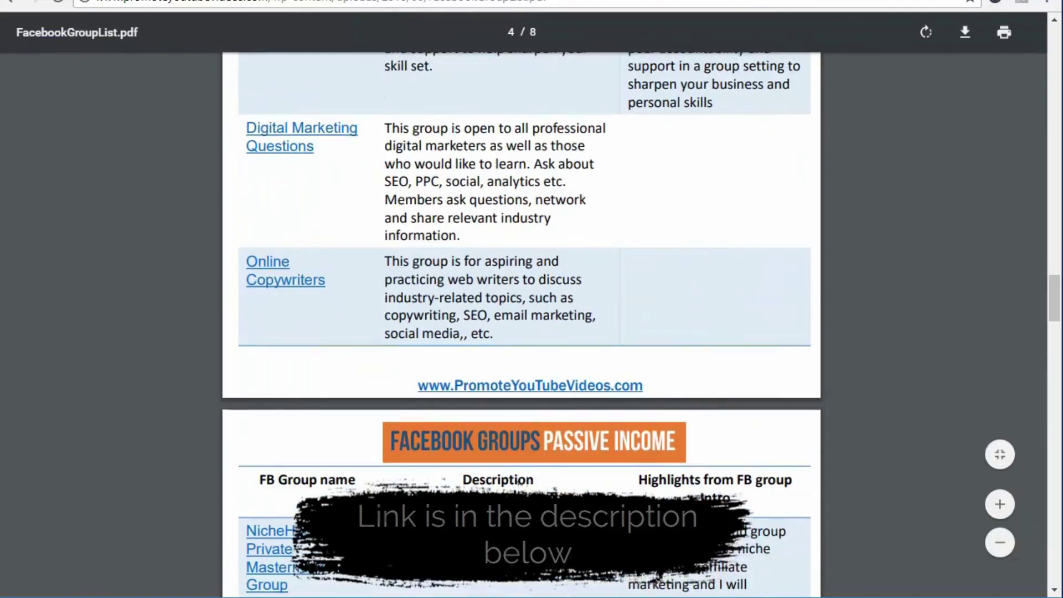
scroll(521, 325, up, 10)
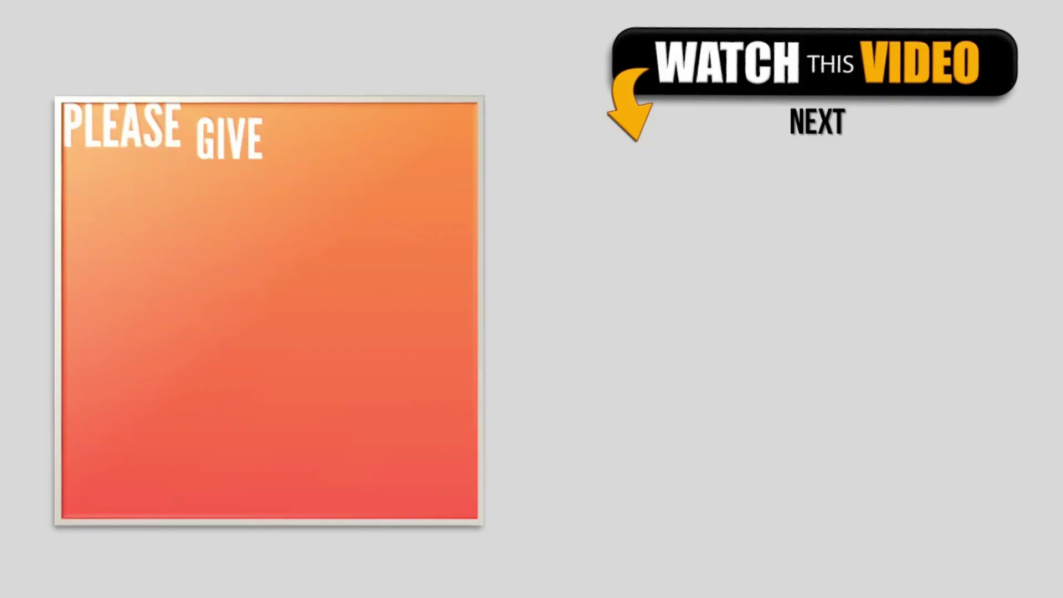